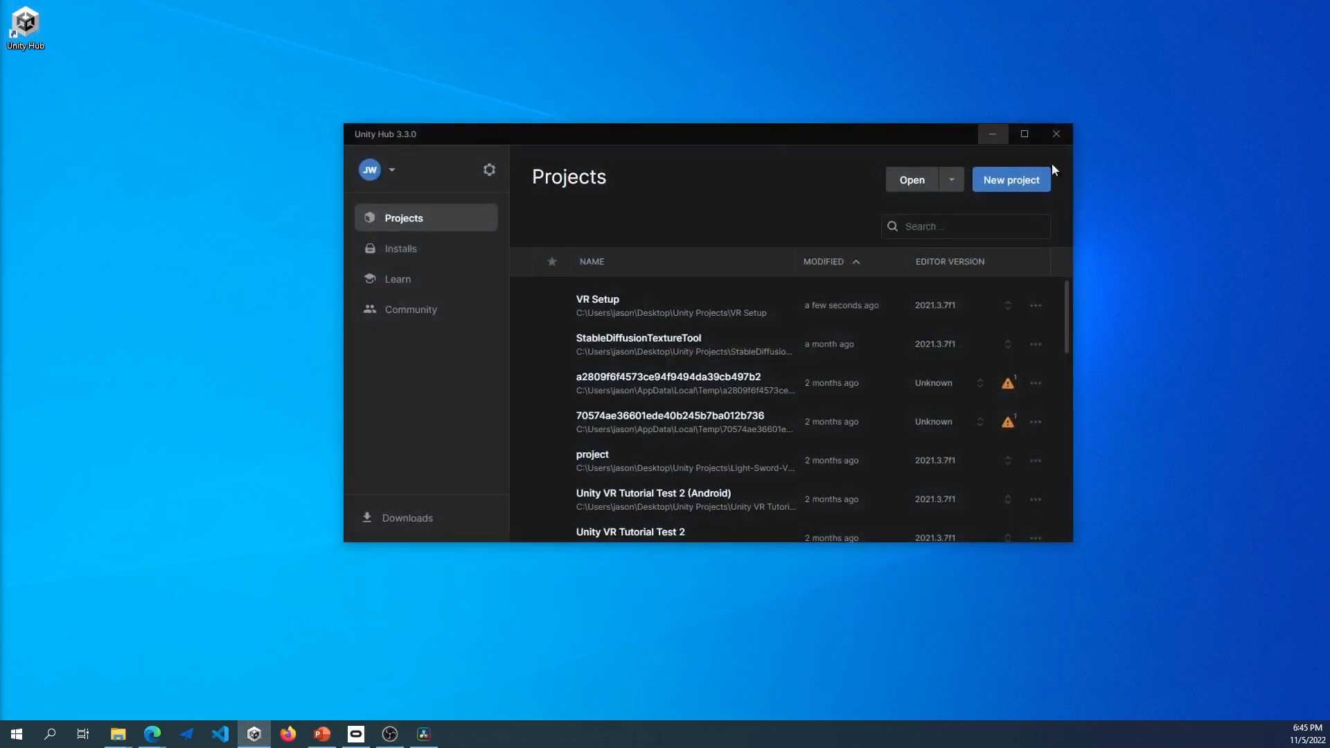
- Start a new project using the 3D (URP) Core template and editor version 2021.3.7f1
left_click(1023, 180)
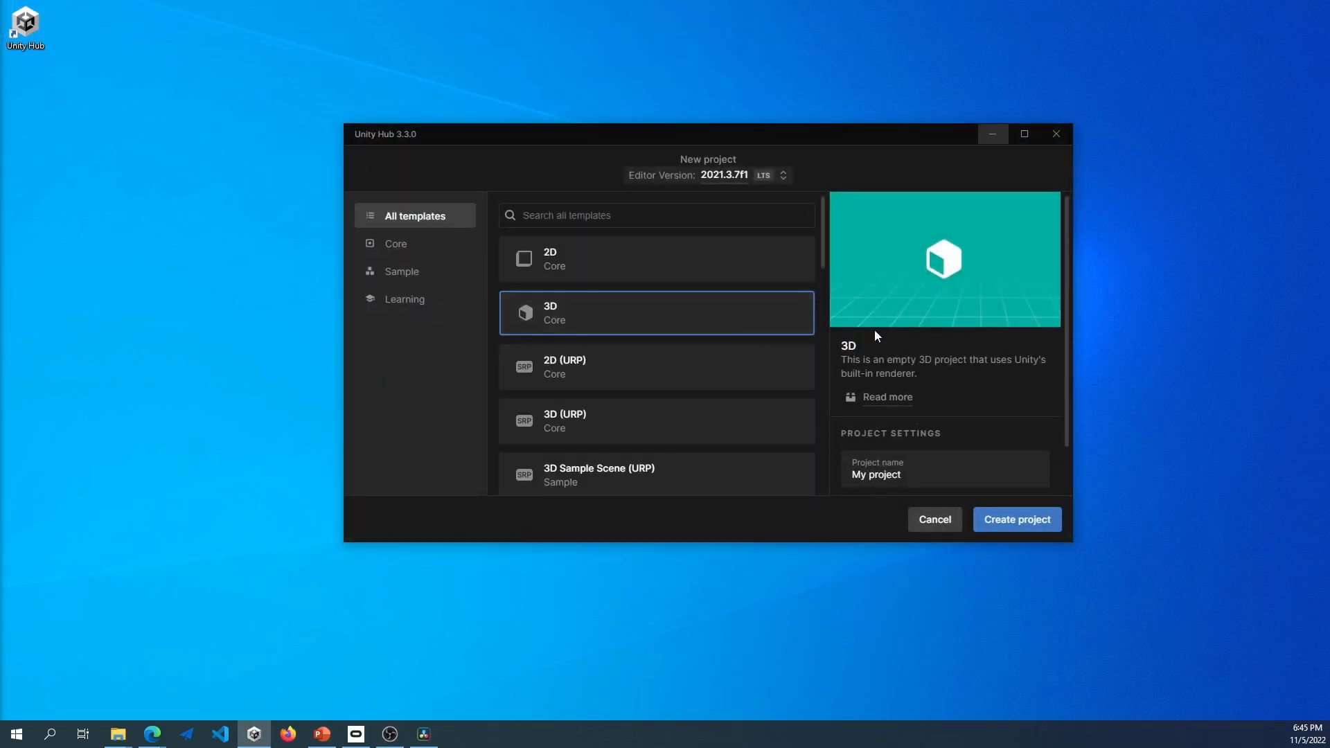
double_click(900, 374)
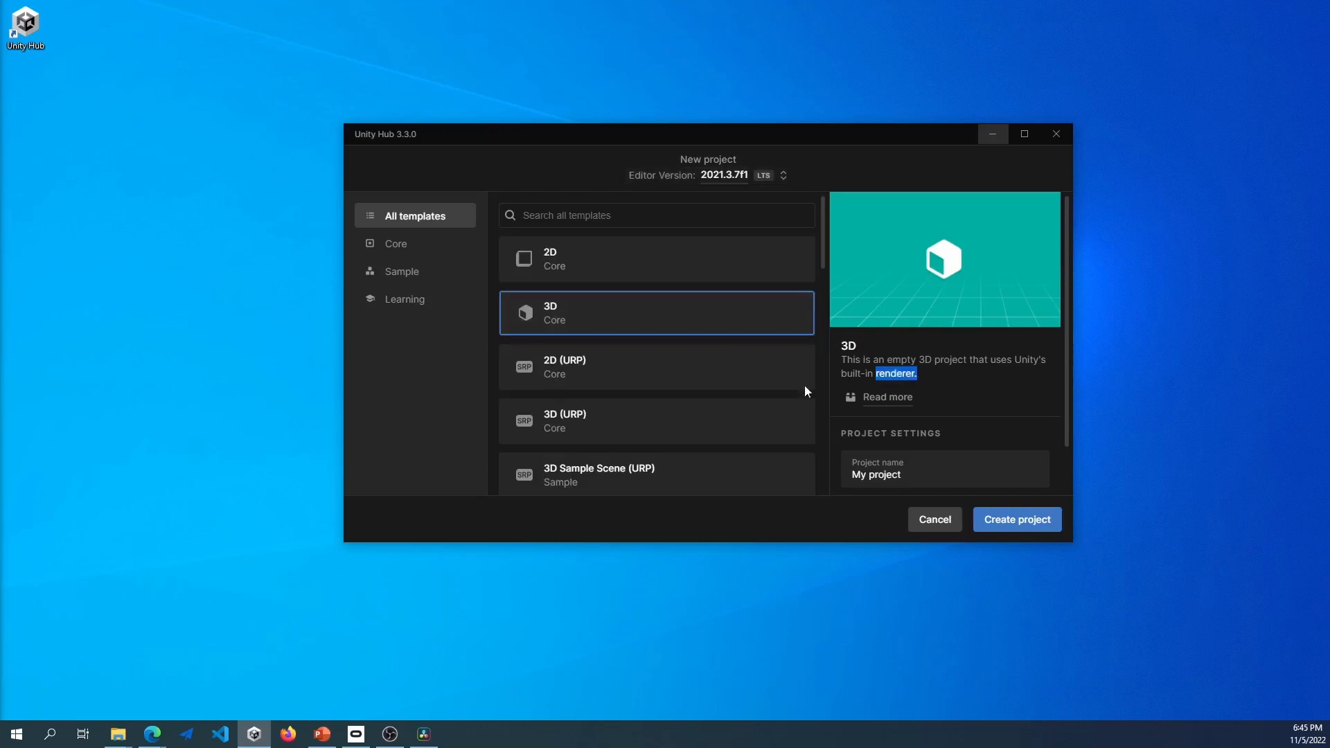
left_click(668, 419)
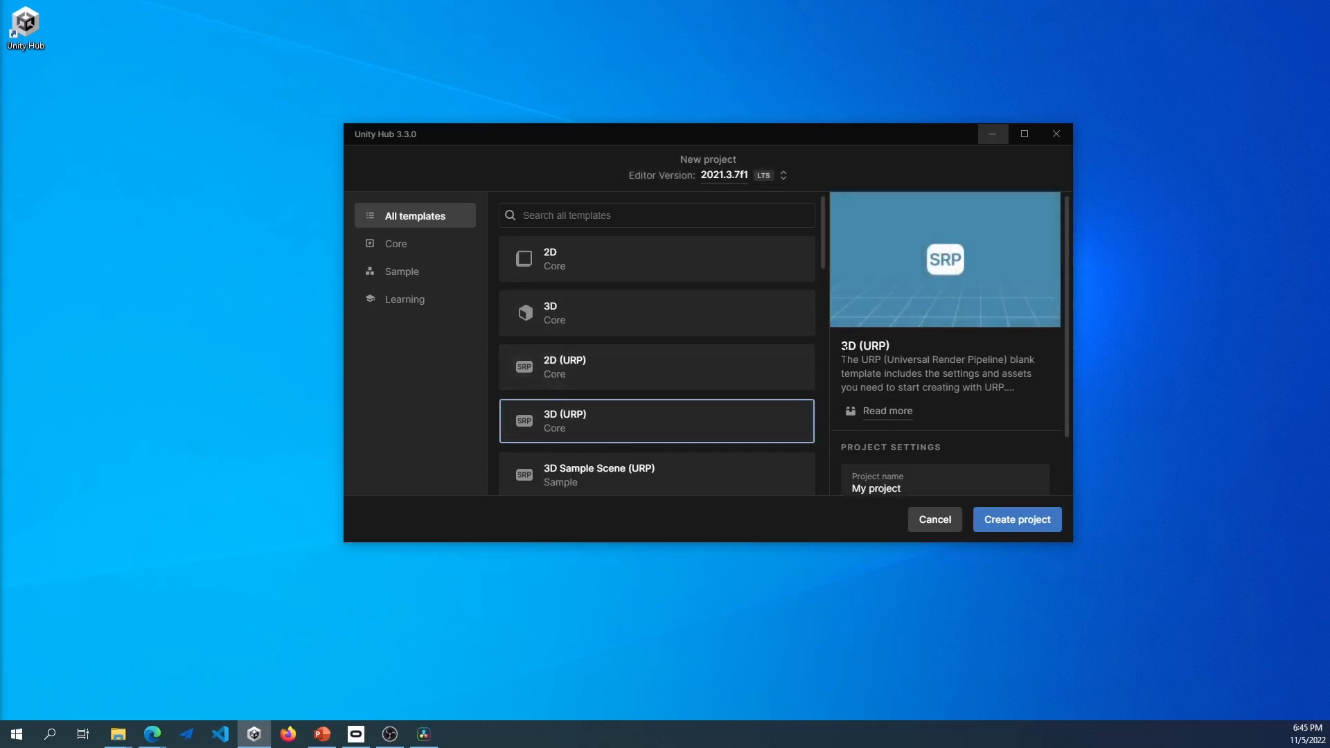
scroll(706, 392, "down", 2)
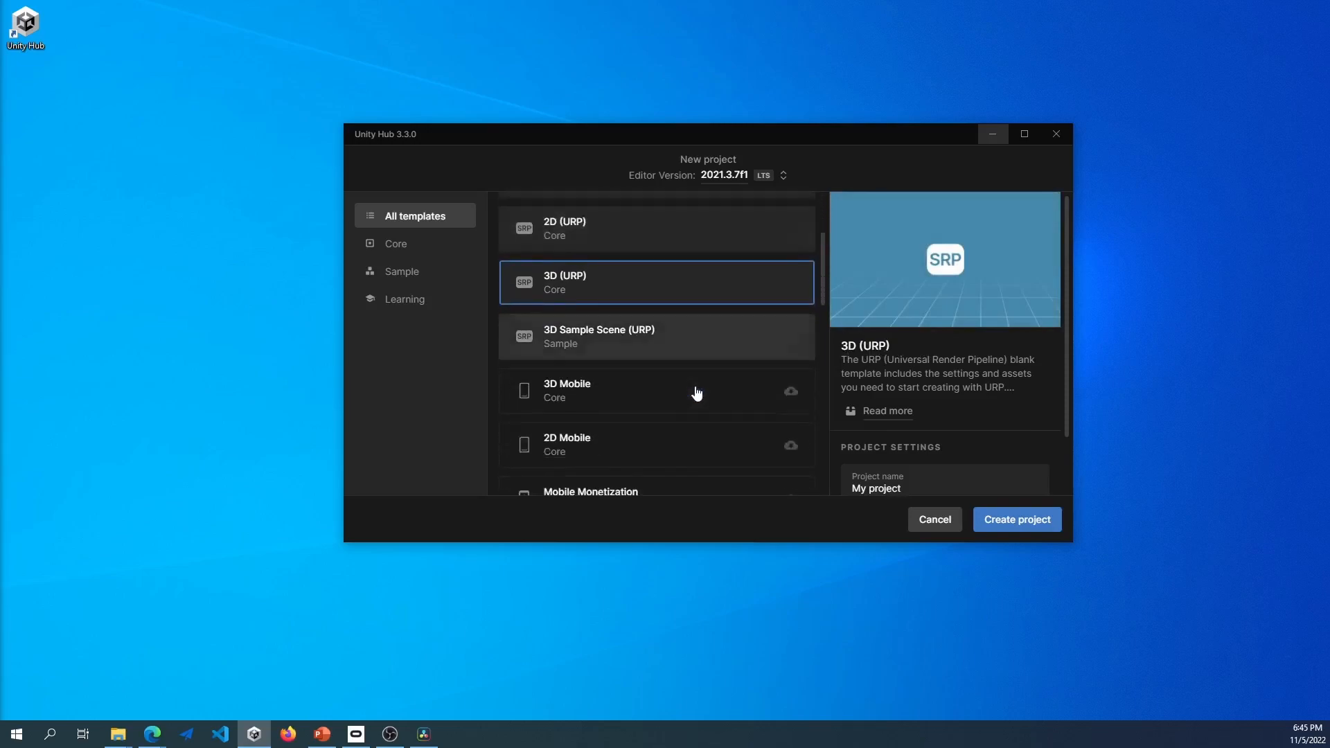
scroll(692, 404, "down", 4)
scroll(675, 388, "up", 5)
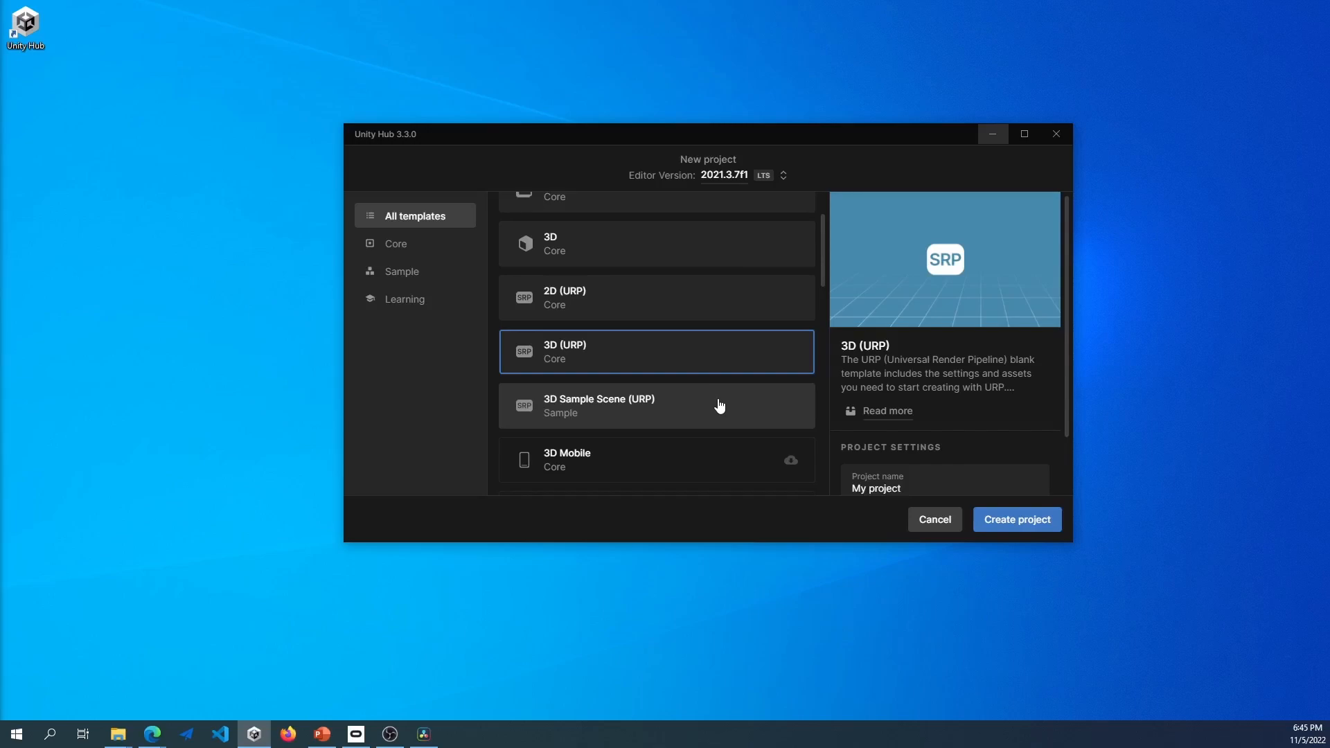
scroll(914, 416, "down", 1)
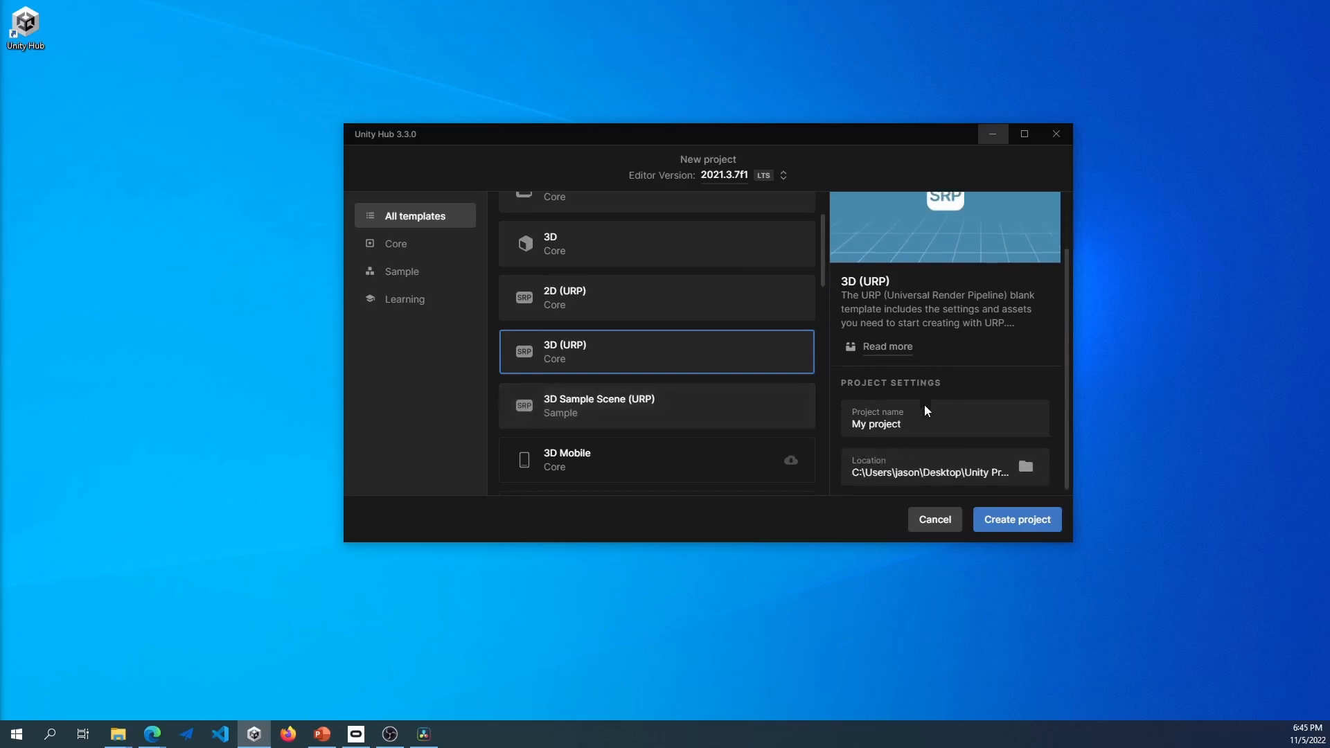
- Name the project VR Setup and create it
left_click(924, 410)
type("VR Setup")
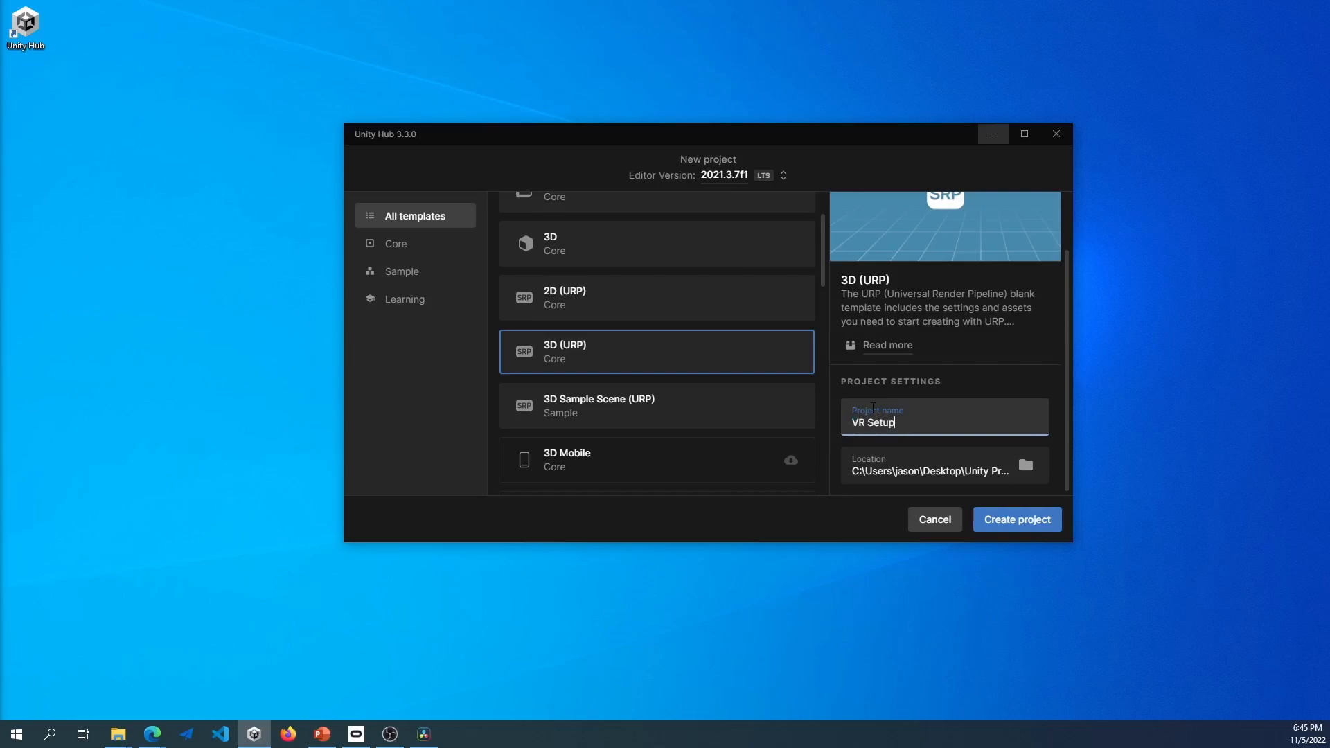
left_click(1008, 525)
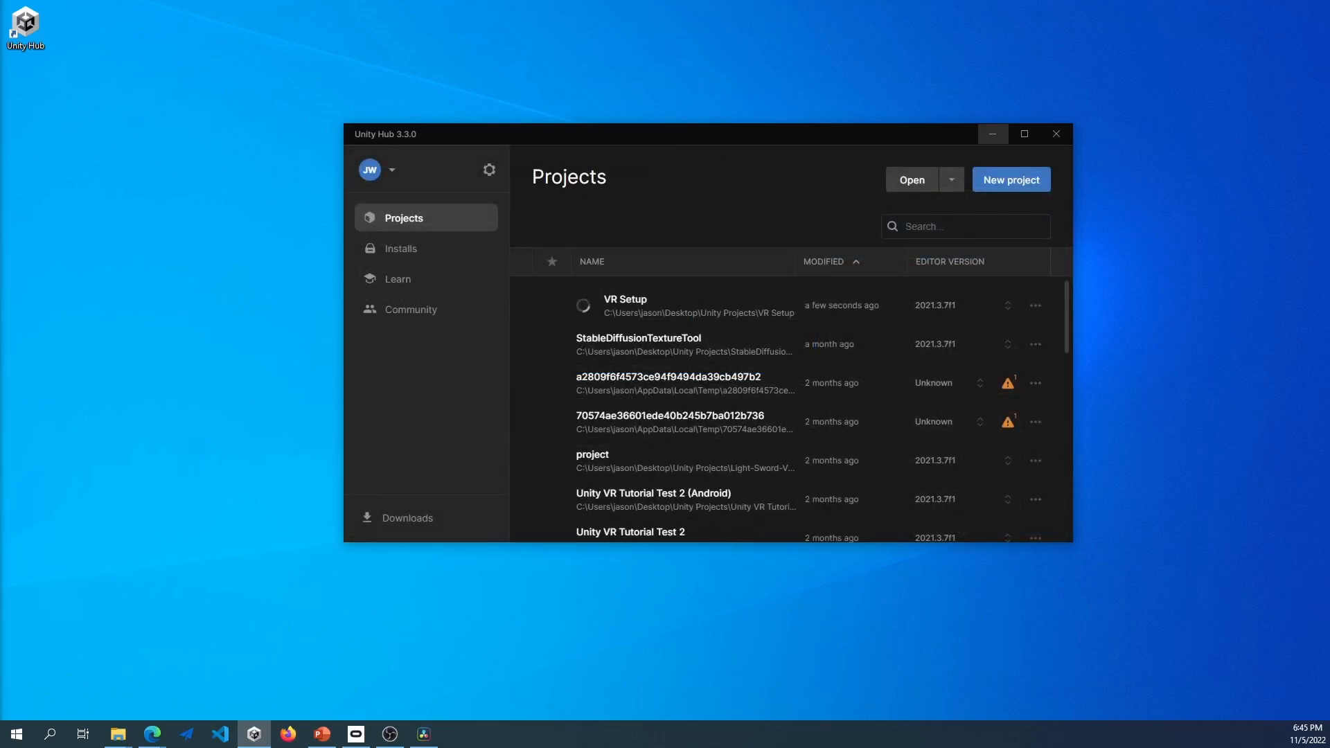
- Switch to the browser and read the Medium article's section on project setup and XR Plugin Management
left_click_drag(0, 195, 554, 1)
scroll(545, 284, "up", 20)
scroll(530, 297, "up", 20)
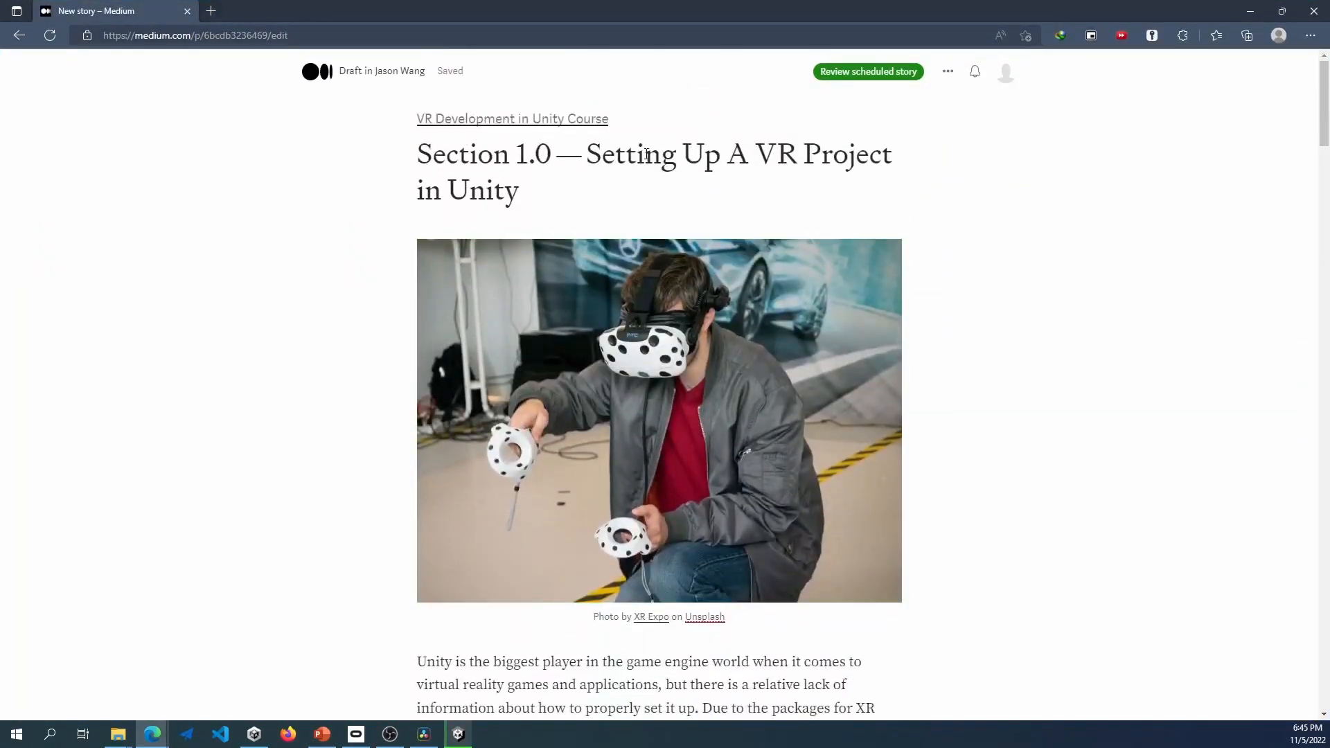
left_click(581, 341)
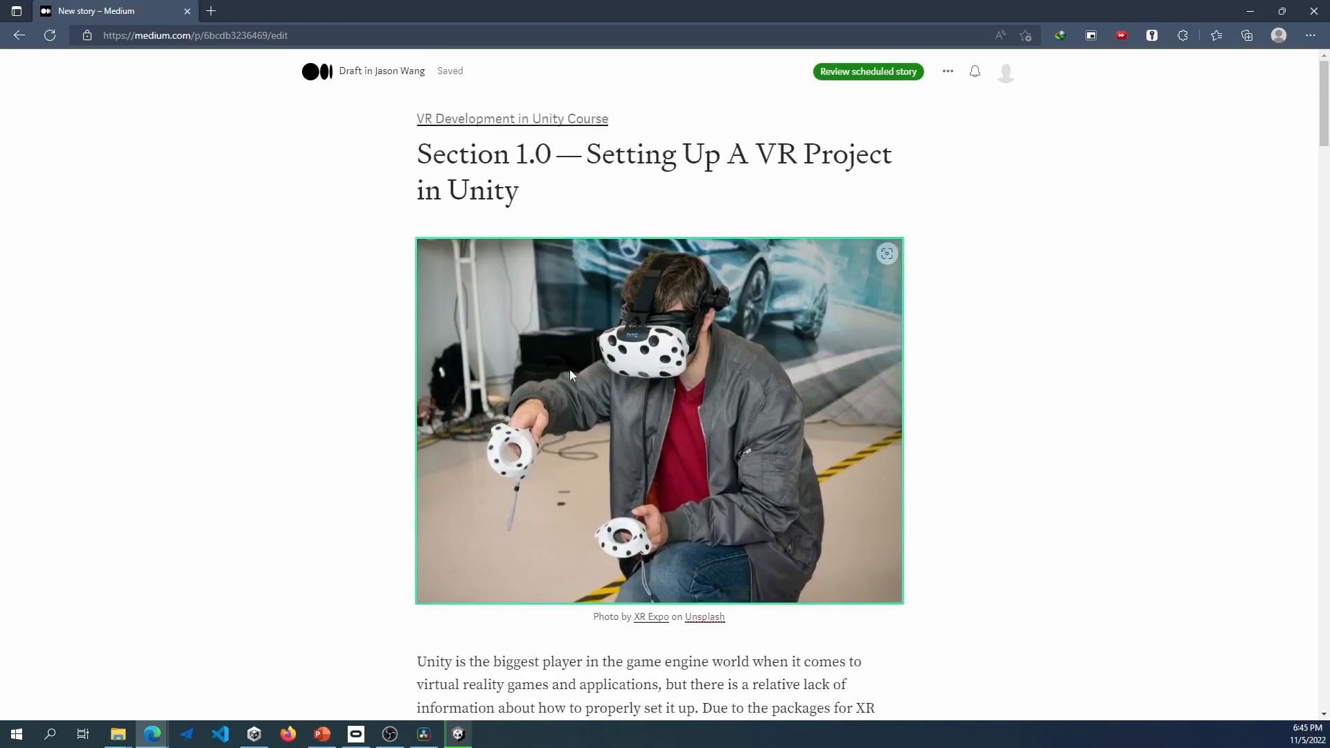
scroll(547, 401, "down", 20)
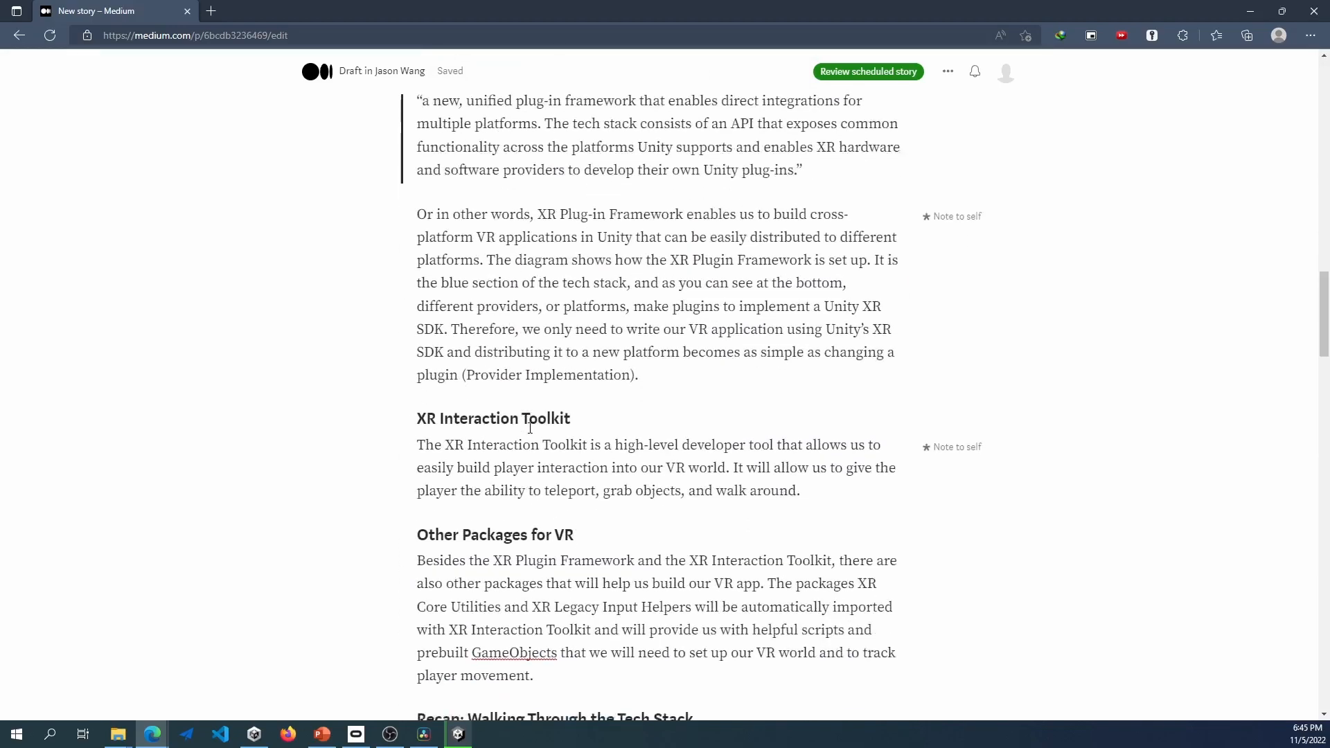
scroll(538, 425, "down", 20)
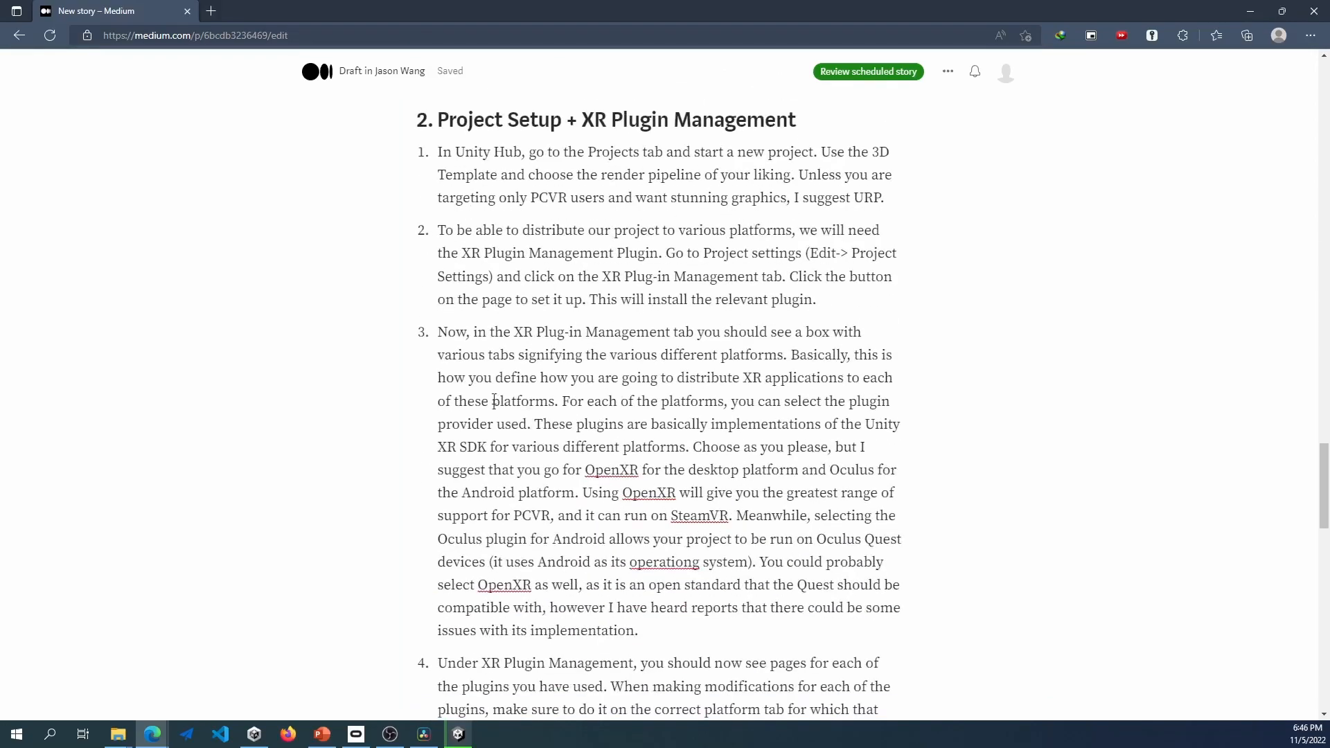
scroll(440, 346, "up", 1)
left_click_drag(439, 352, 893, 357)
left_click(773, 425)
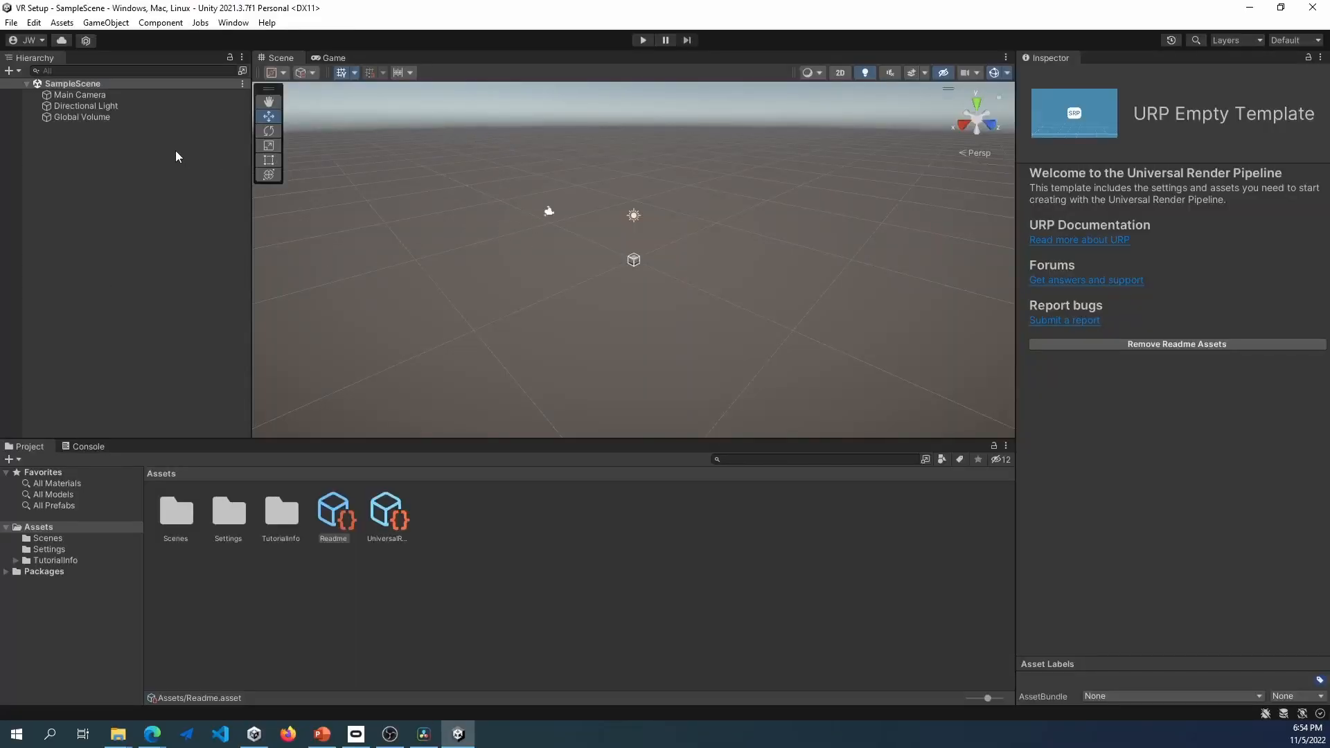
- Install XR Plugin Management from the project settings of the VR Setup project in Unity
left_click(39, 23)
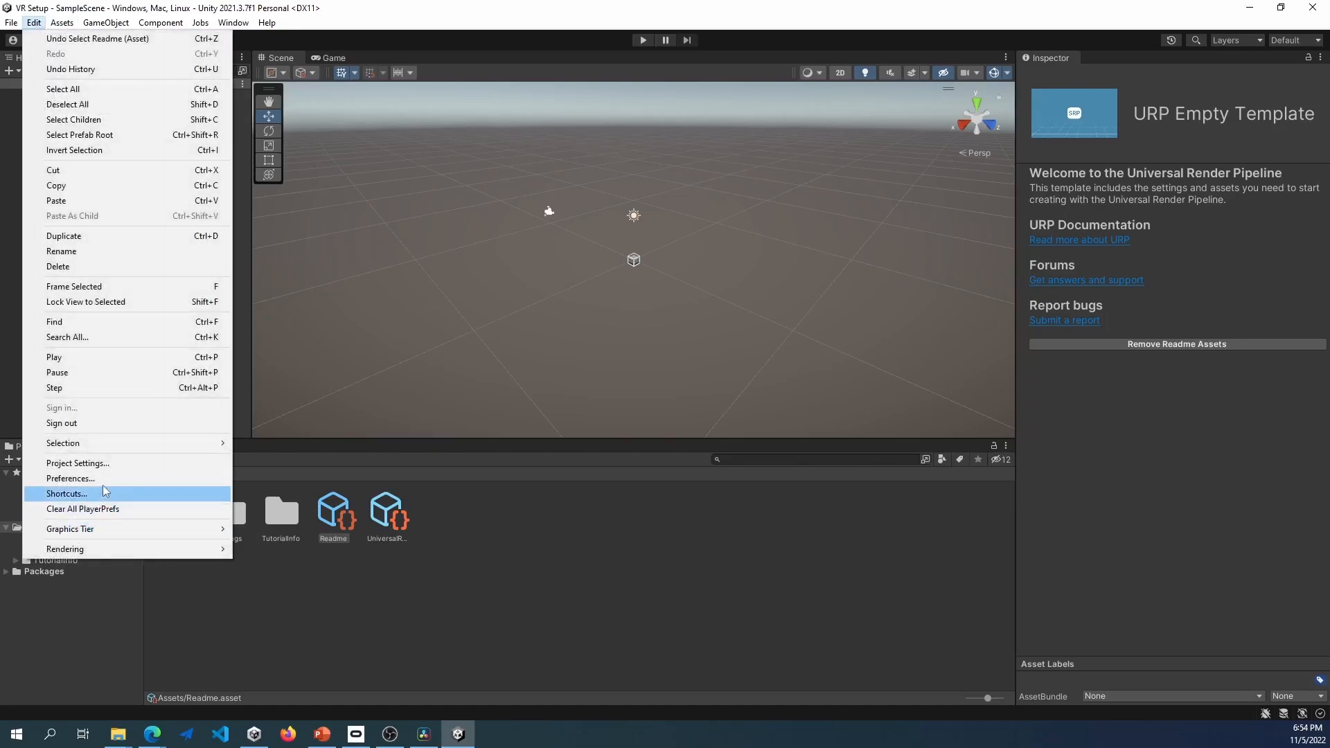
left_click(111, 463)
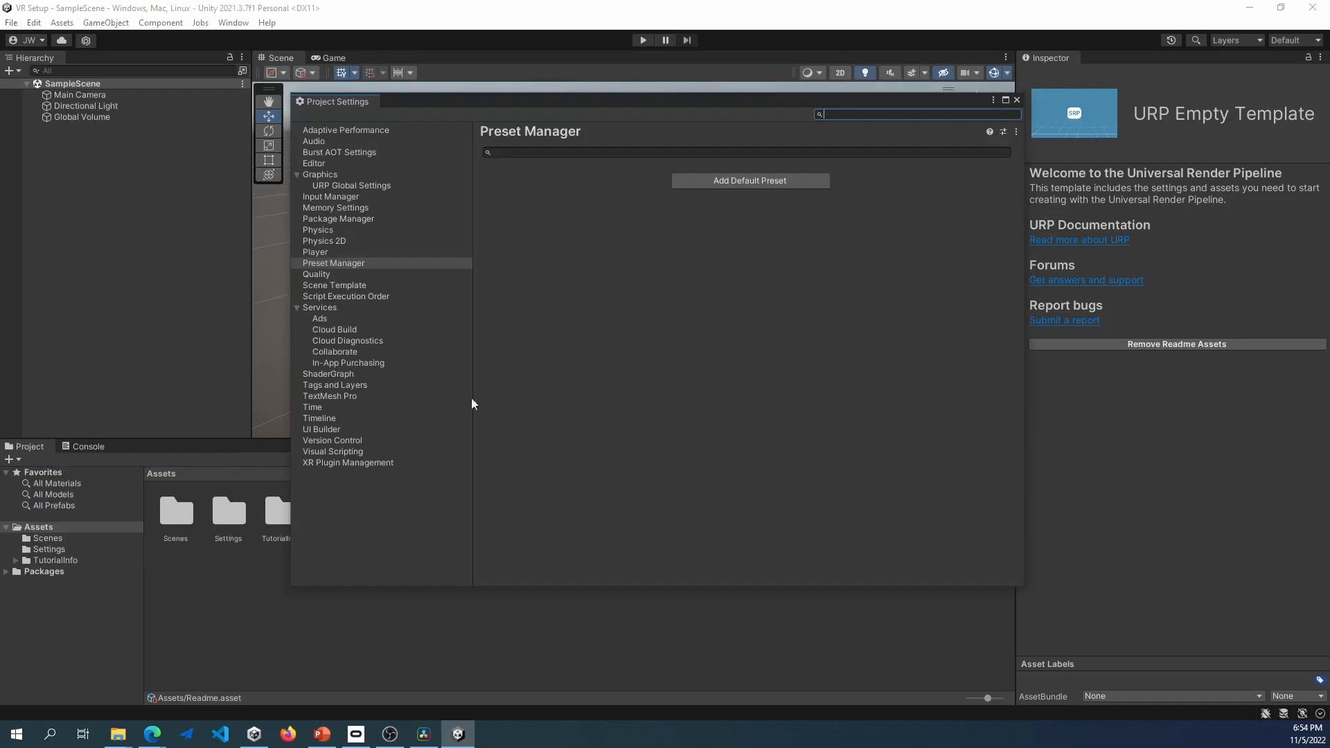
left_click(351, 462)
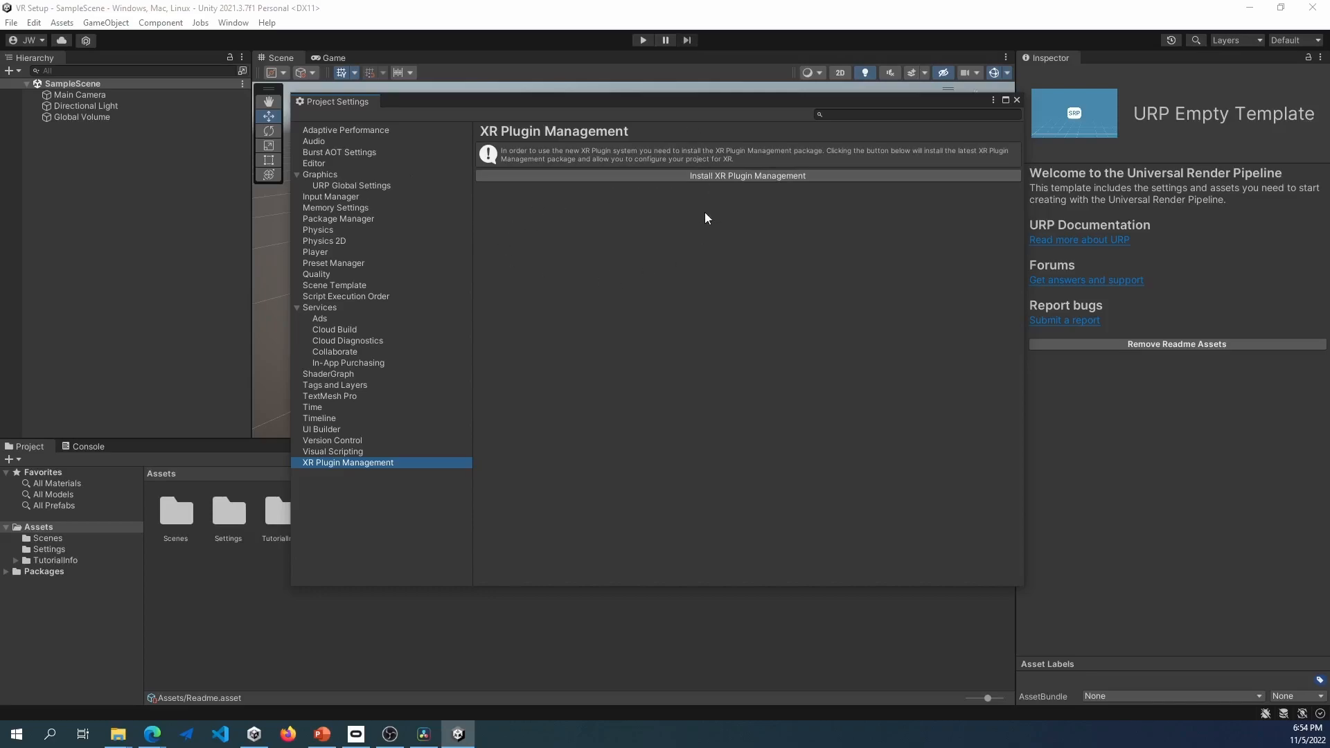
left_click(724, 177)
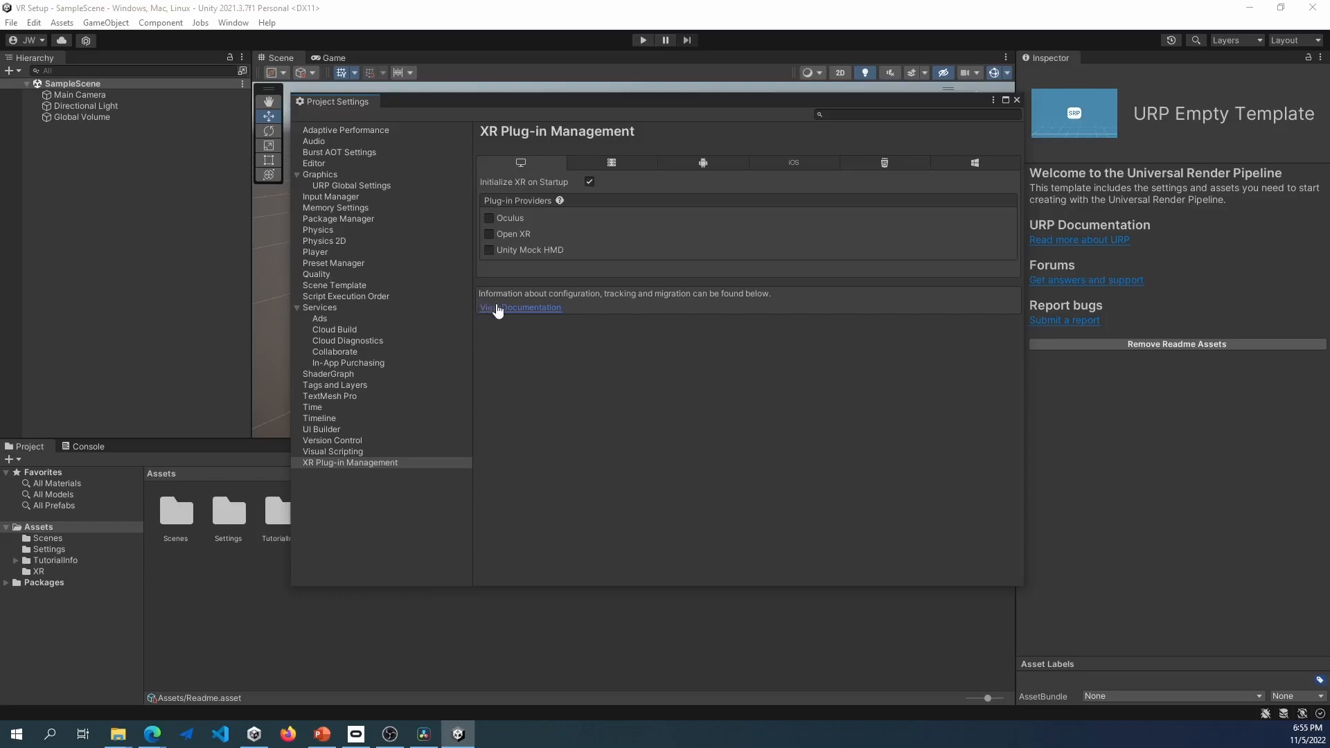
- Enable OpenXR as the desktop plug-in provider and accept enabling the new input system backends
left_click(697, 162)
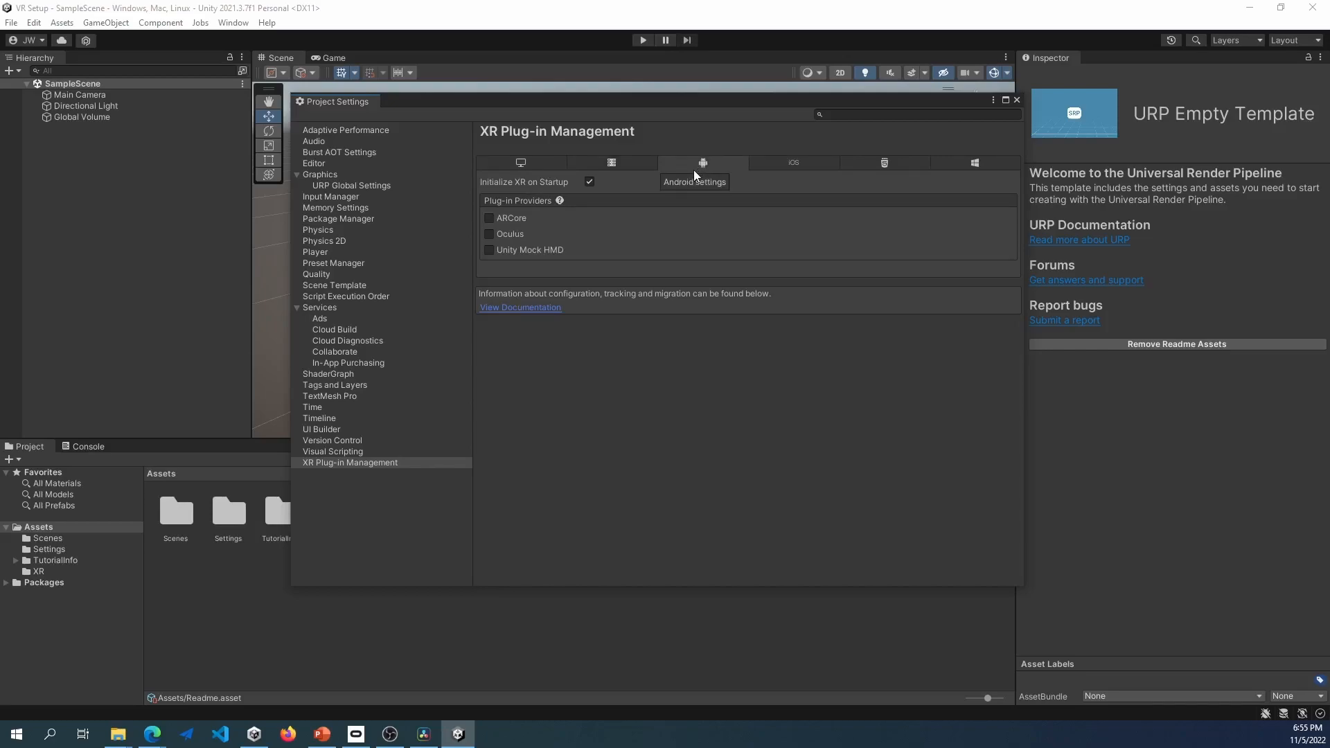
left_click(522, 162)
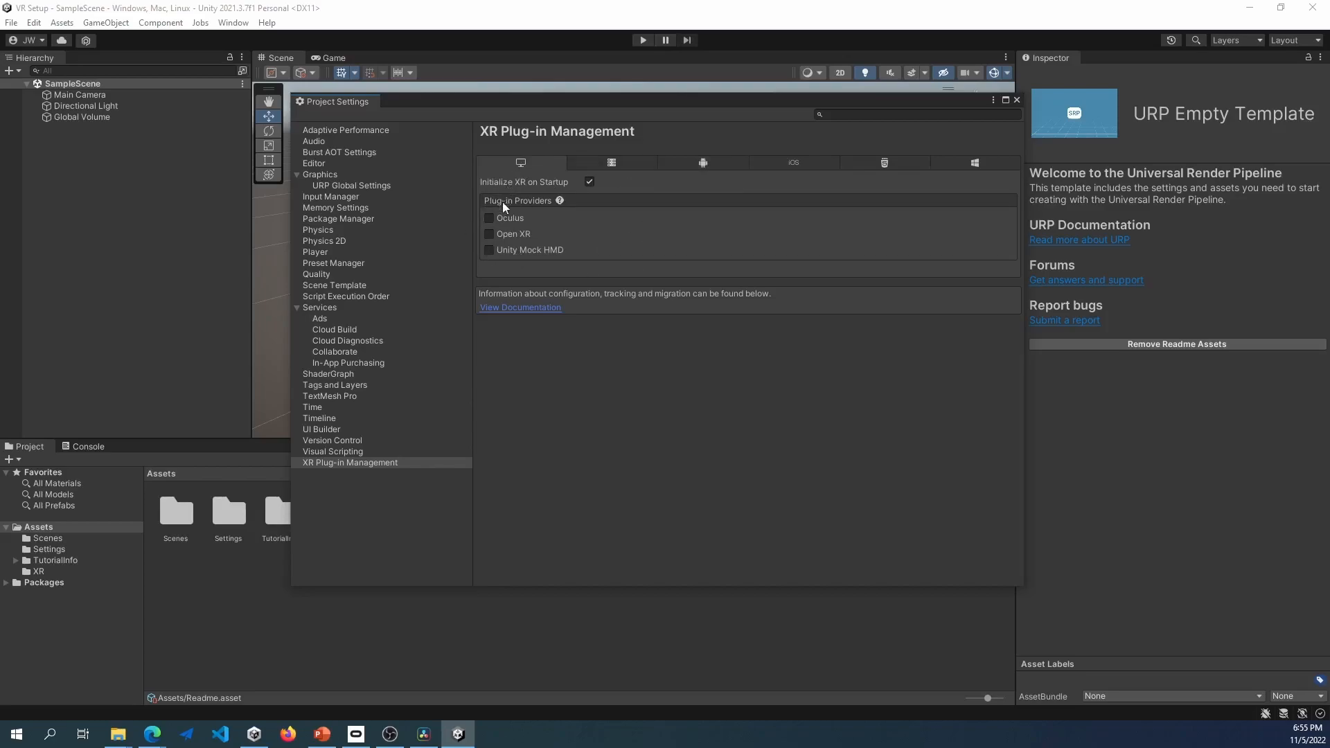
left_click(489, 235)
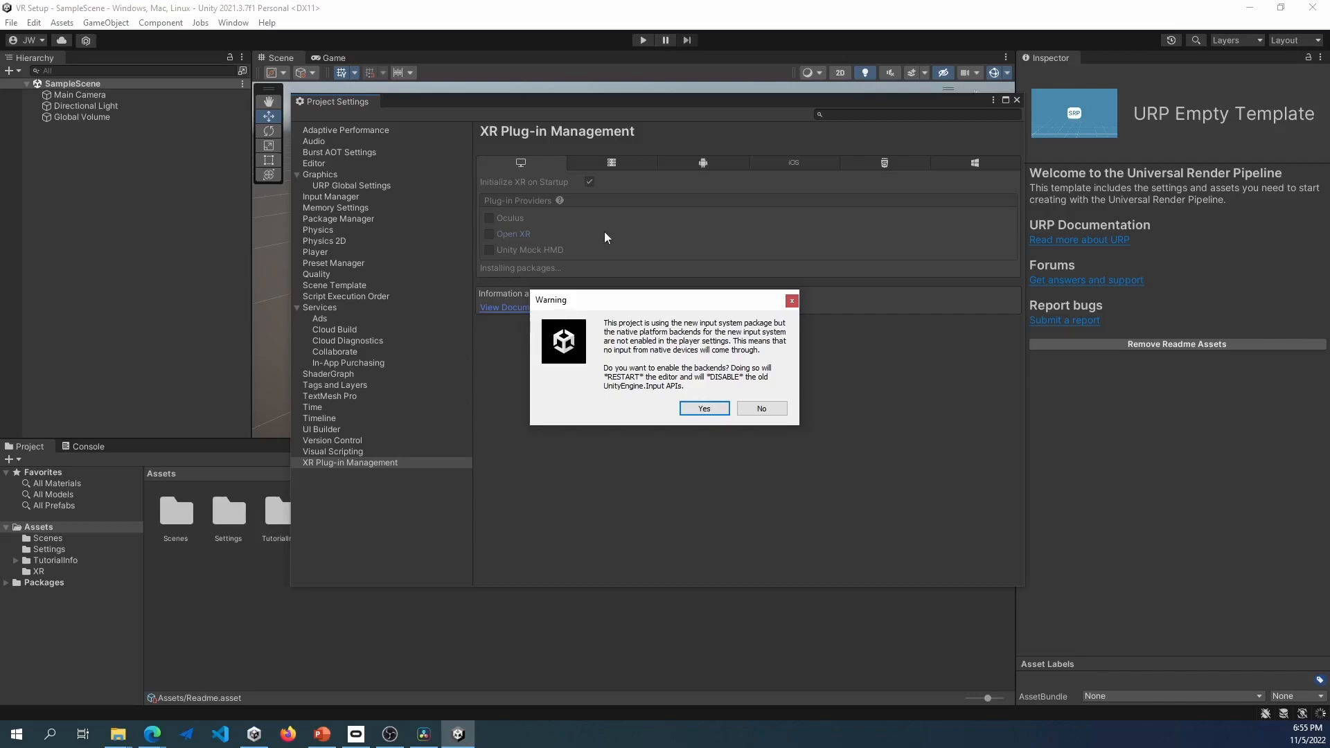
left_click(701, 409)
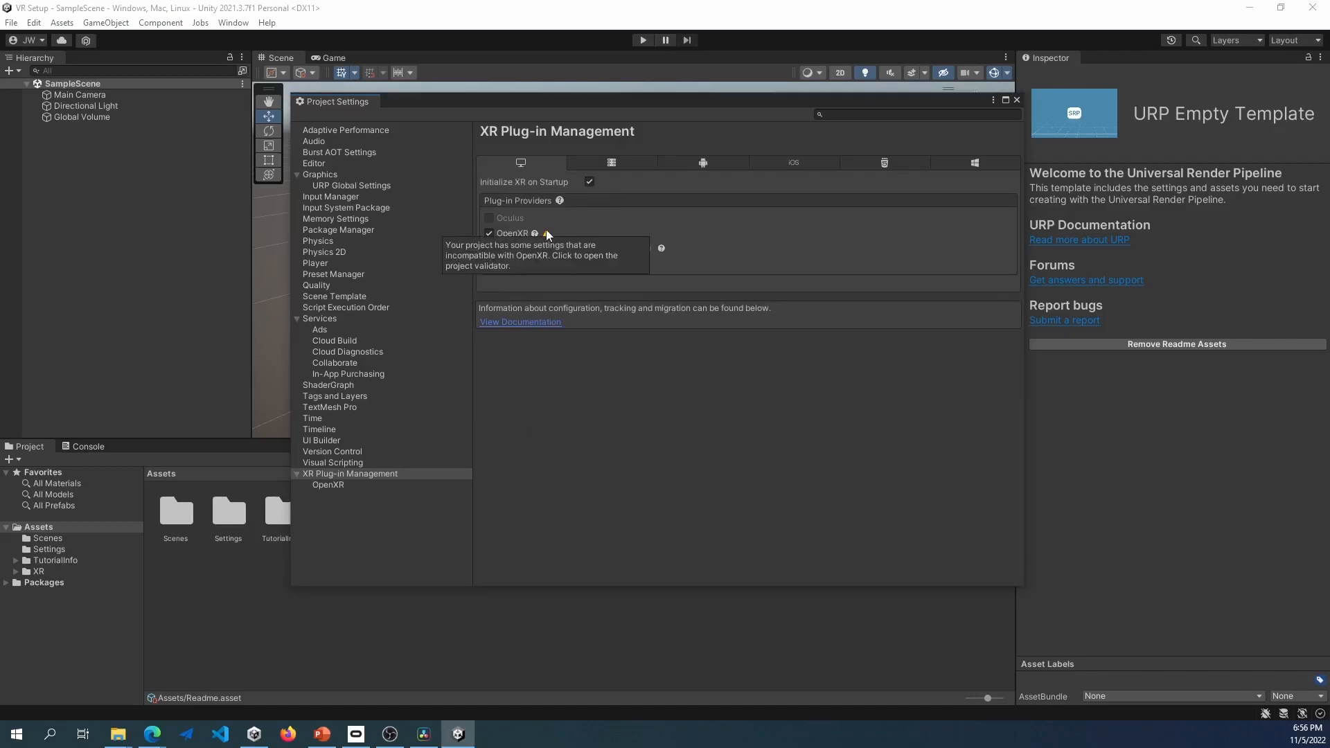
- Enable Oculus as the Android plug-in provider, and check that its target devices include Quest and Quest 2
left_click(695, 162)
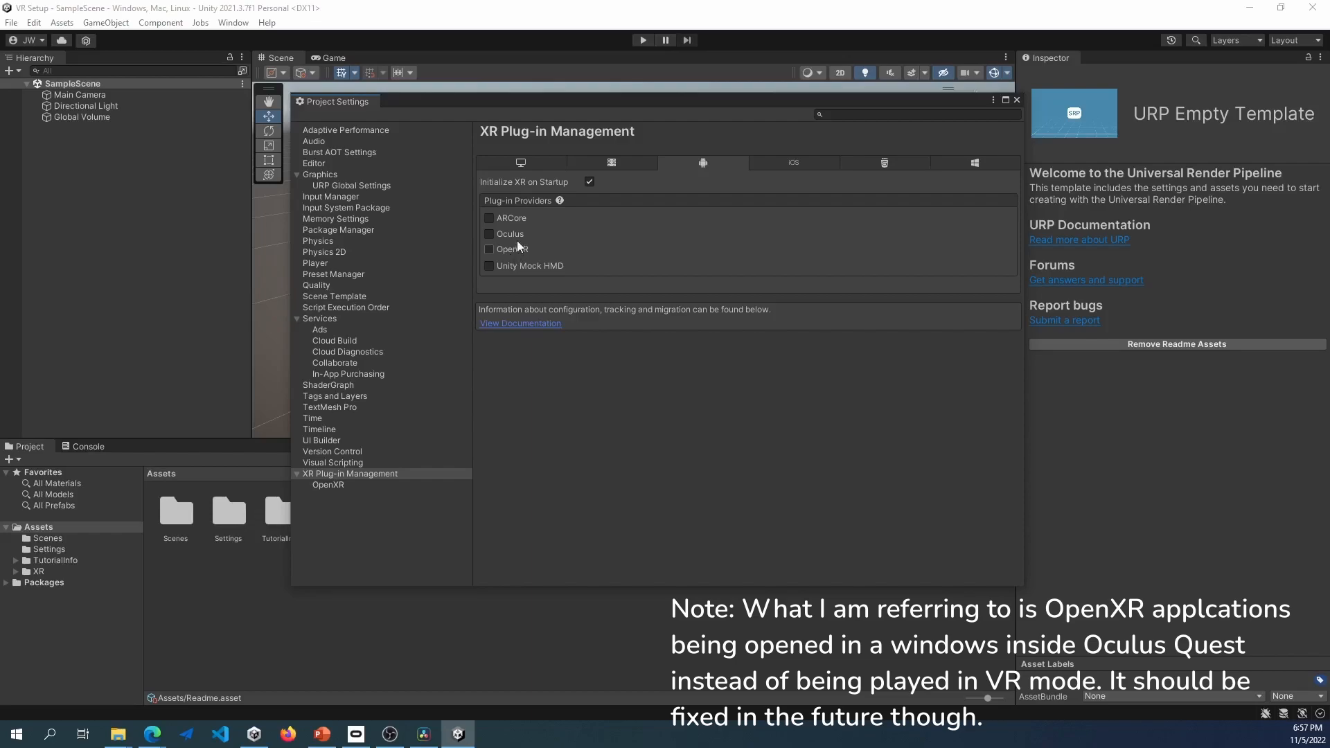
left_click(507, 248)
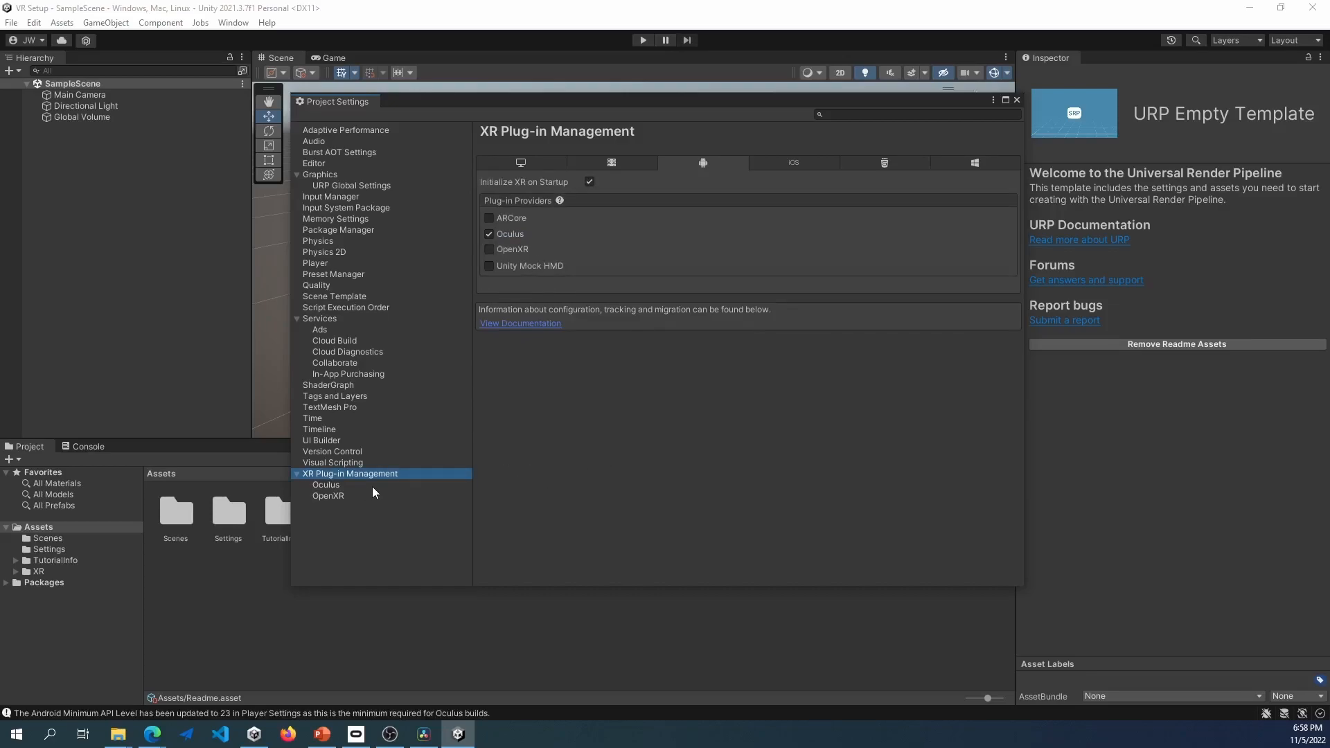
left_click(369, 485)
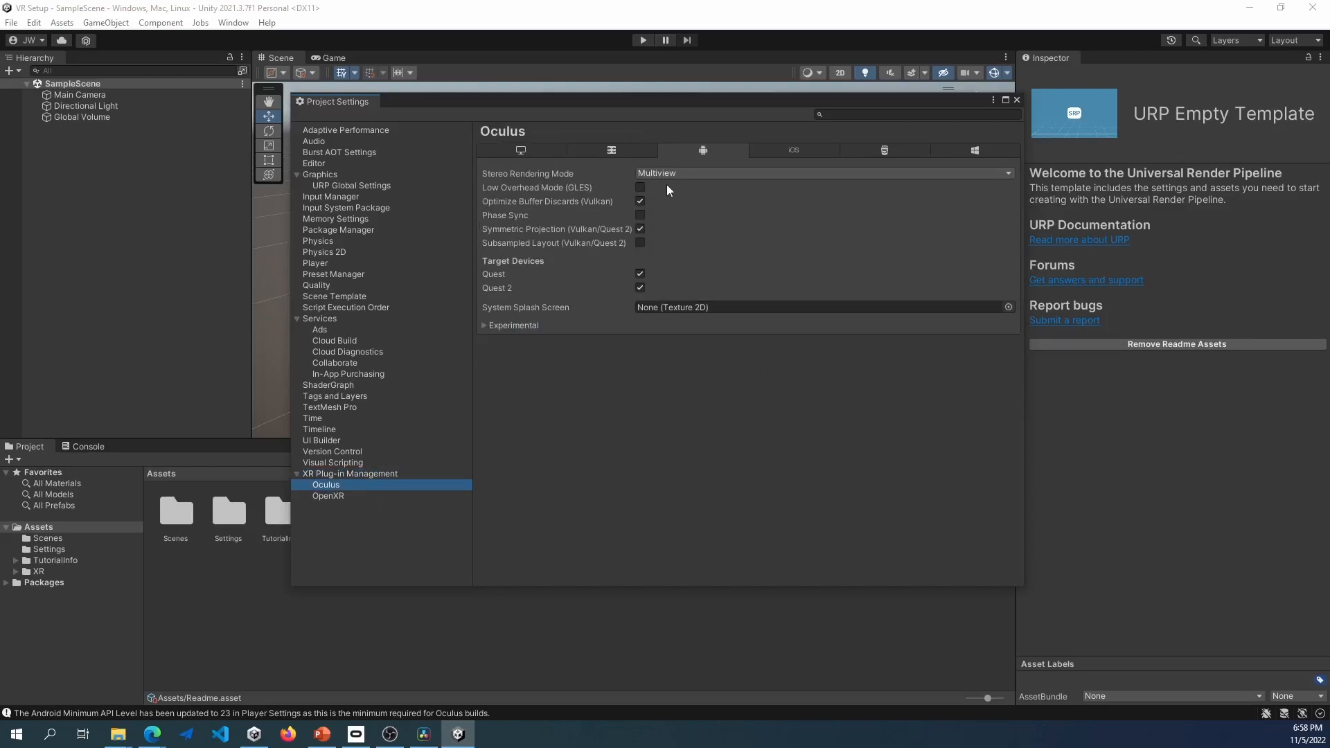
mouse_move(587, 217)
left_click(639, 274)
left_click(640, 273)
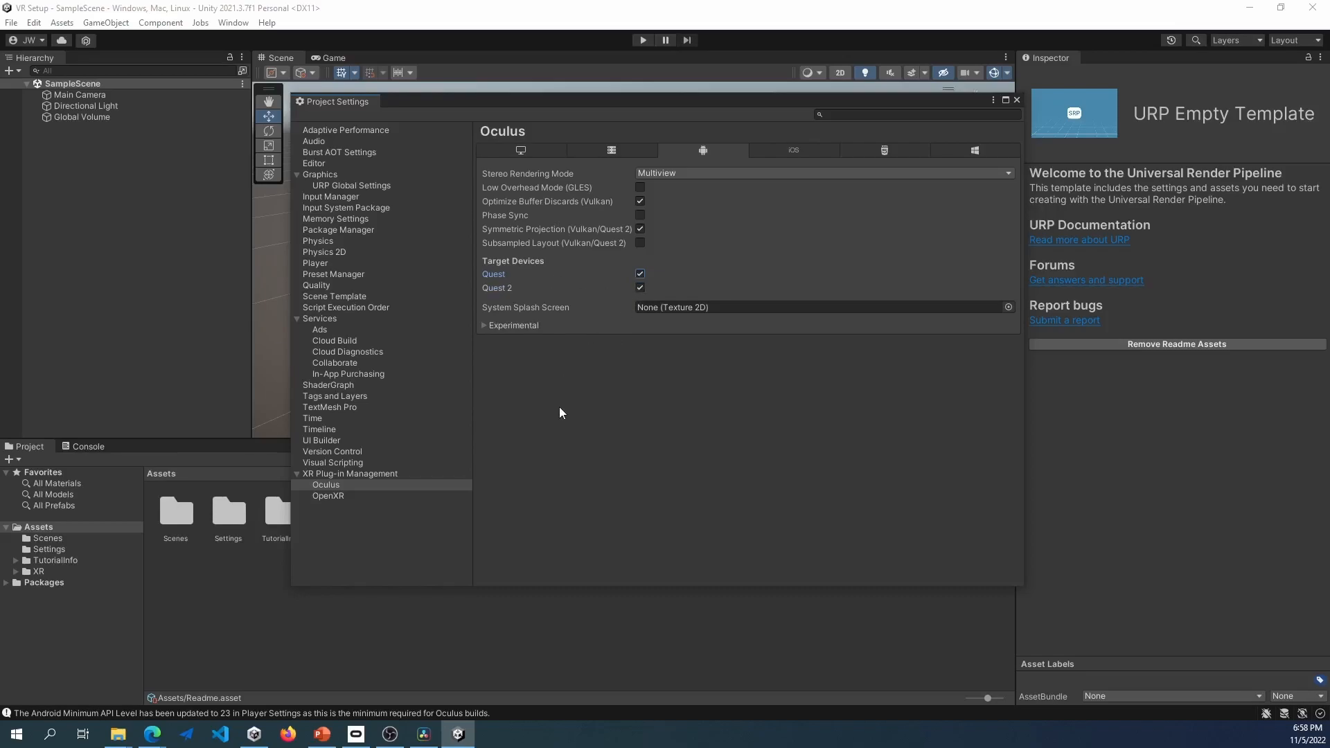
- Add the HTC Vive Controller and Khronos Simple Controller interaction profiles to the desktop OpenXR settings
left_click(327, 496)
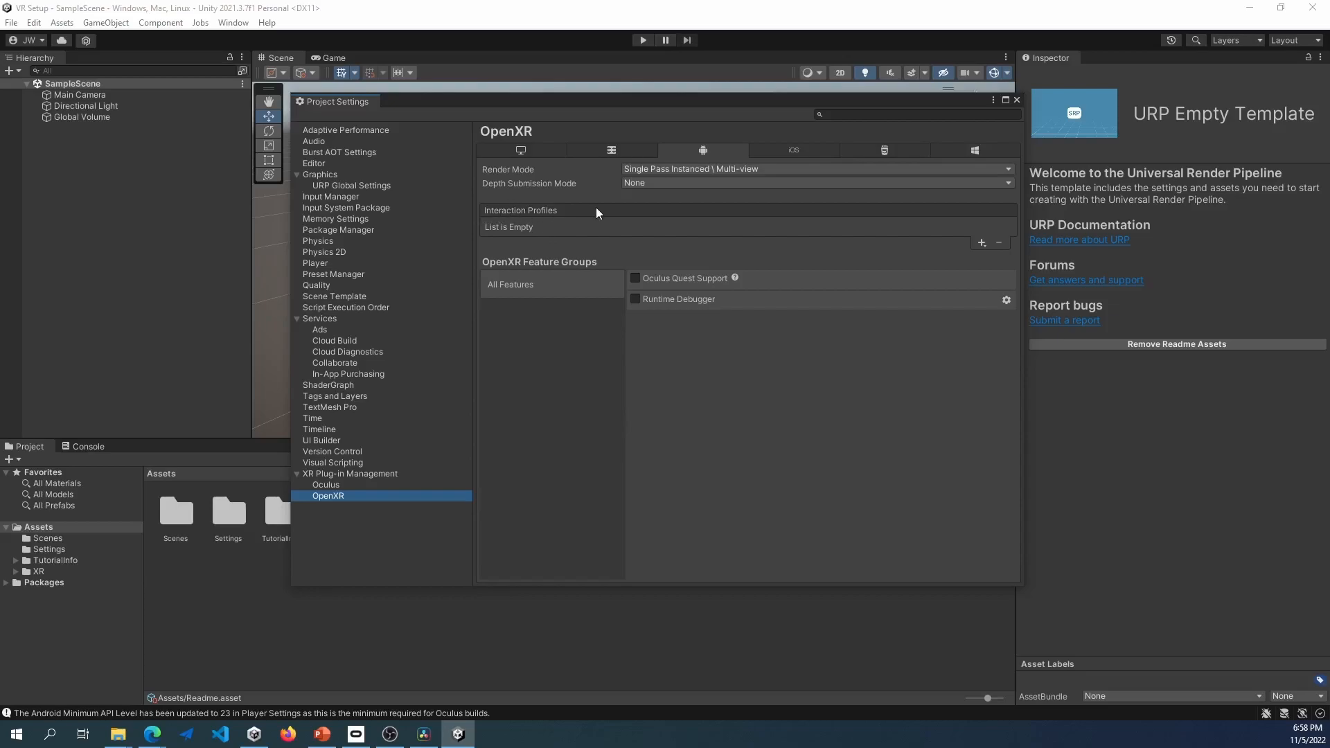
left_click(341, 474)
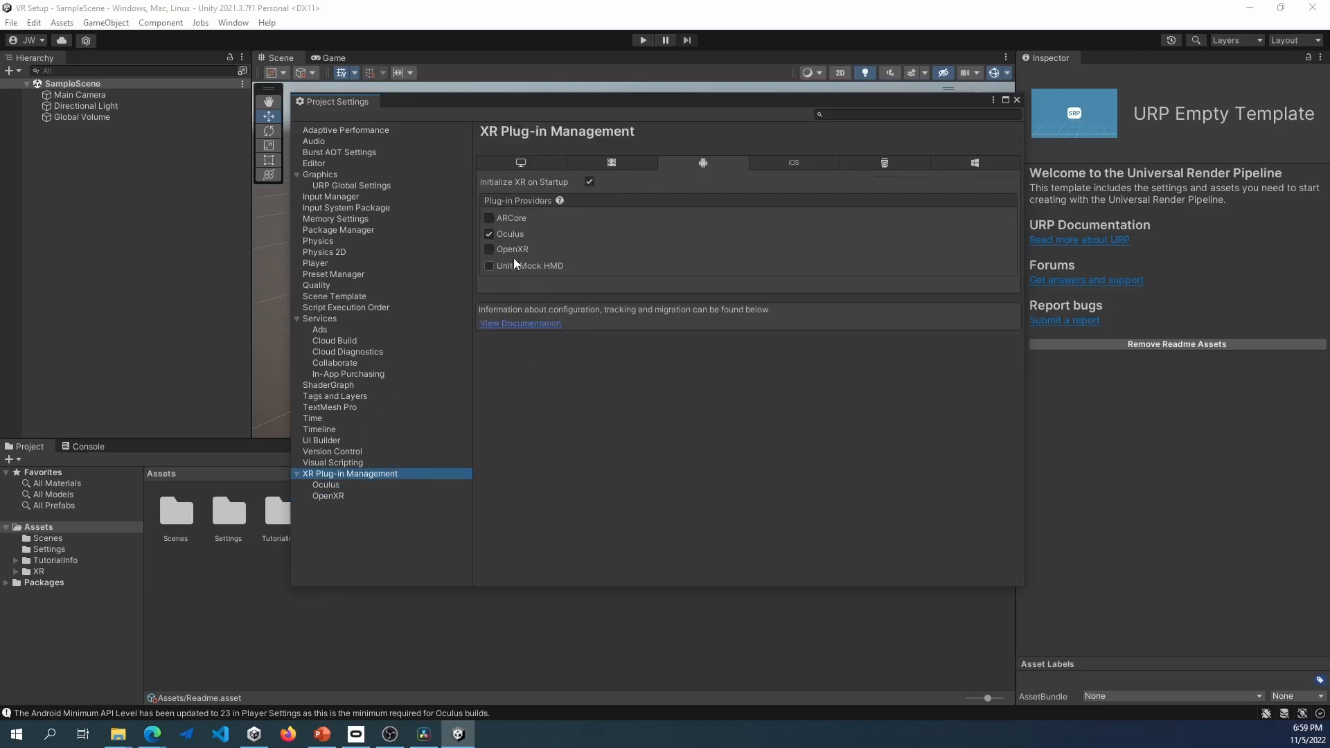
left_click(528, 164)
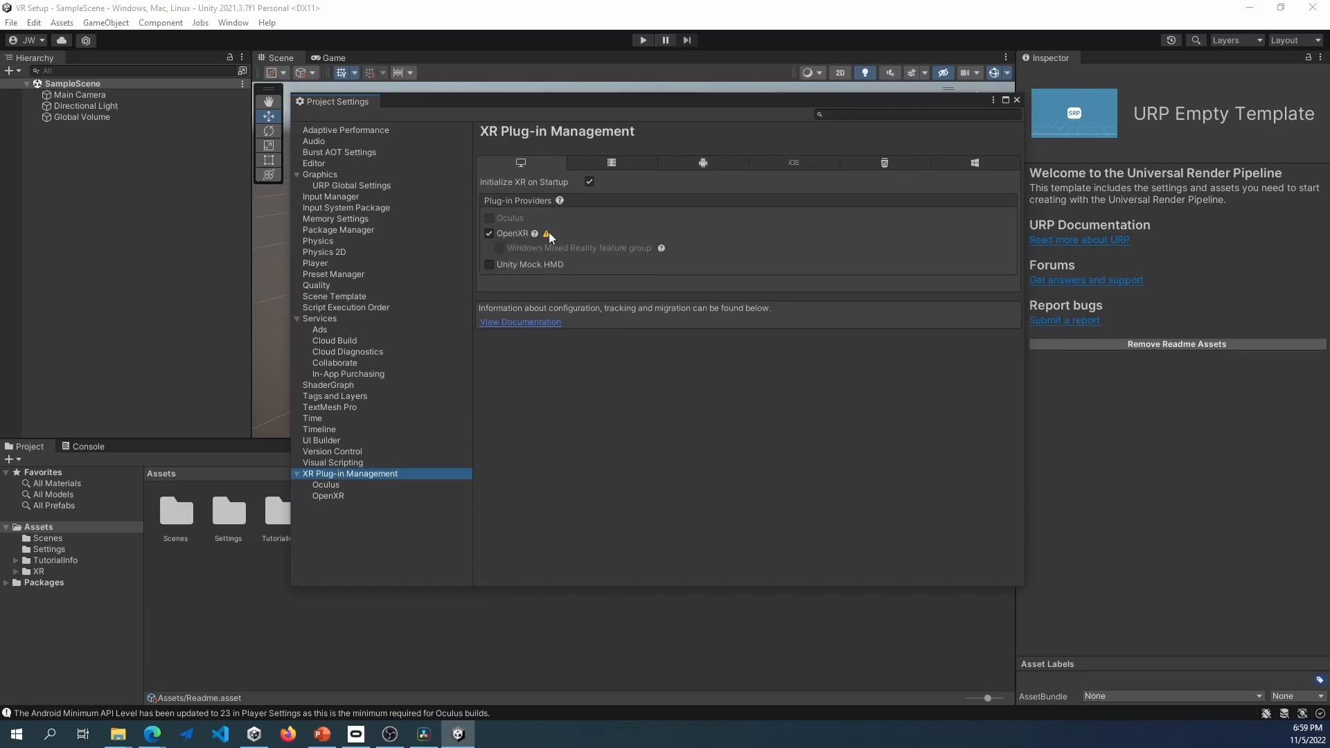
mouse_move(549, 235)
left_click(336, 496)
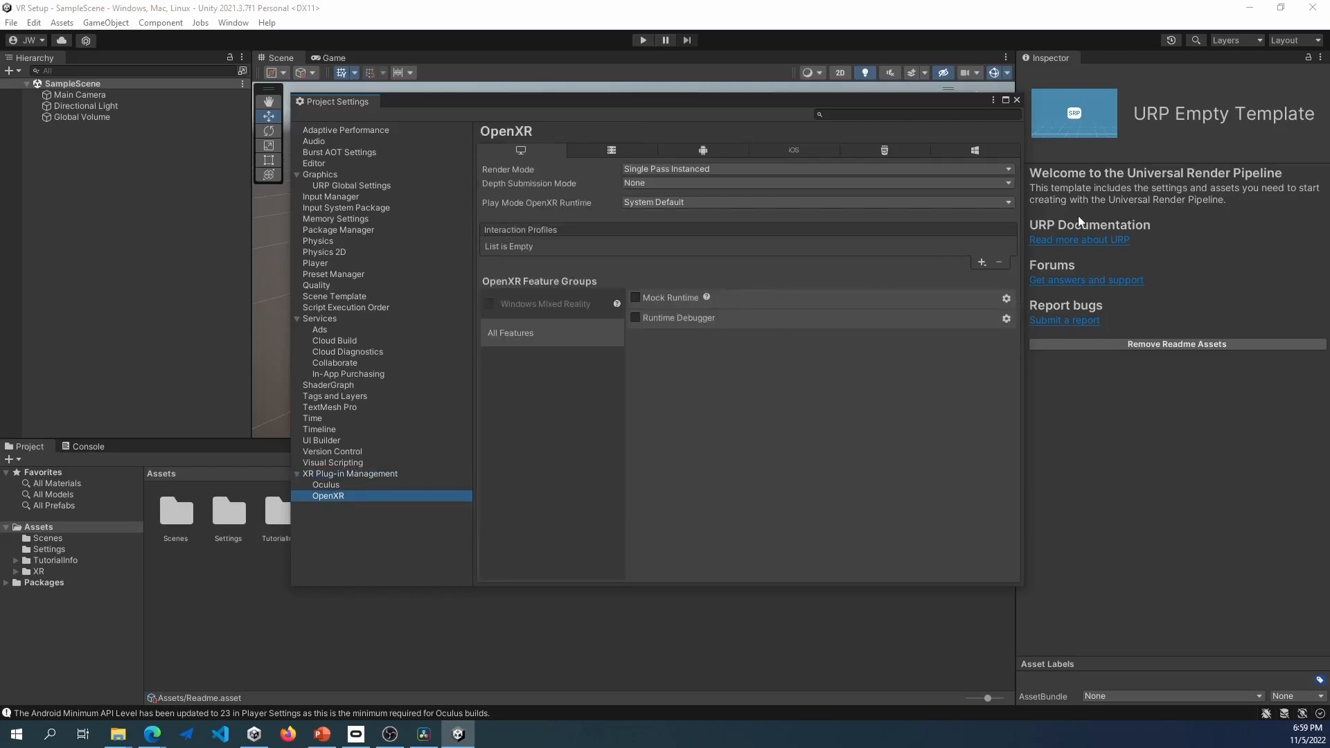
left_click(980, 262)
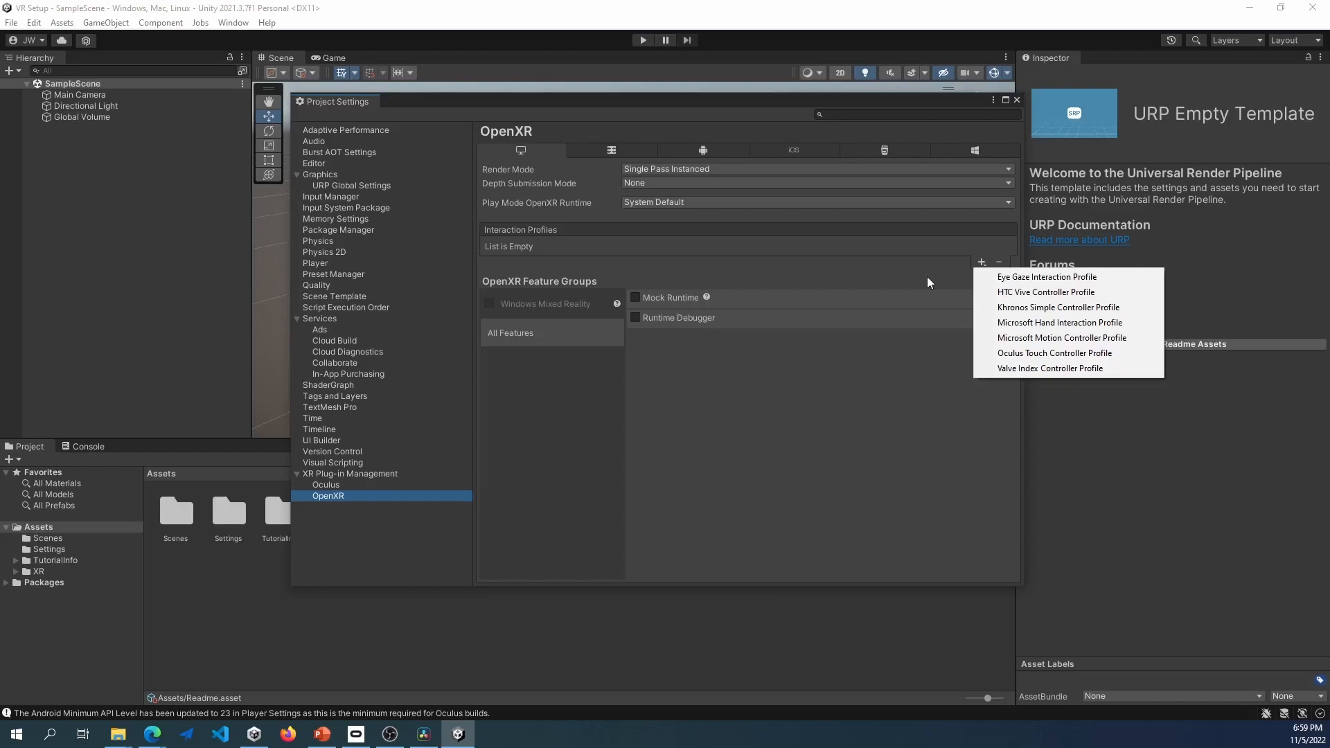
left_click(1046, 291)
left_click(981, 263)
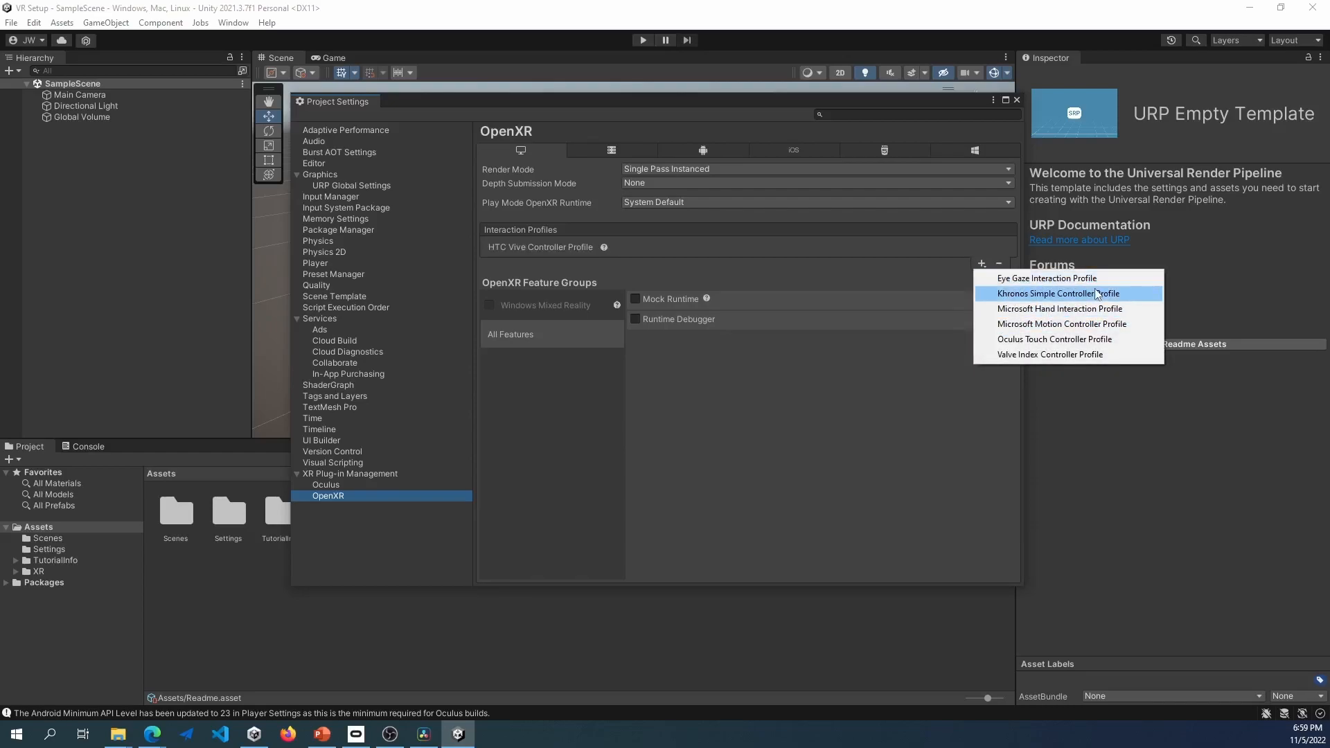
left_click(1069, 293)
- Add the Oculus Touch Controller and Valve Index Controller interaction profiles for desktop OpenXR, and close the project settings
left_click(982, 279)
left_click(1039, 339)
left_click(982, 296)
left_click(1018, 355)
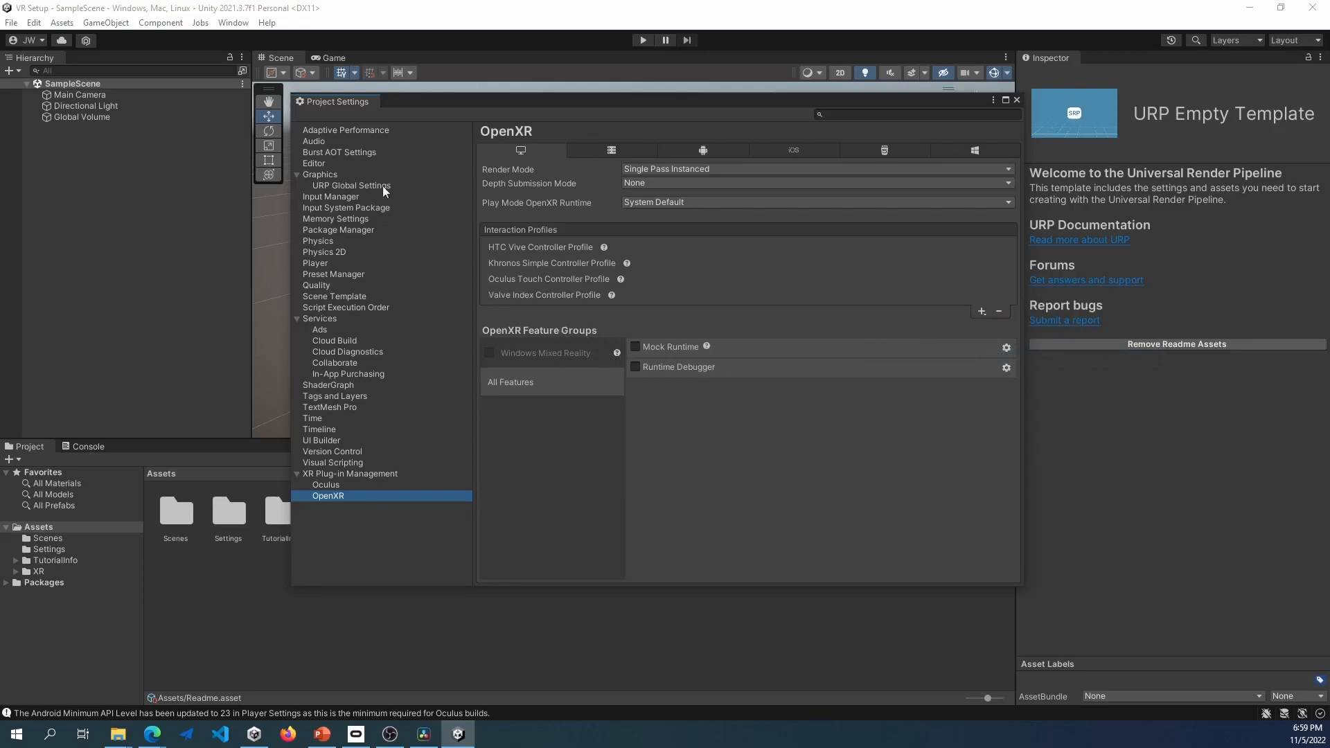
left_click(334, 475)
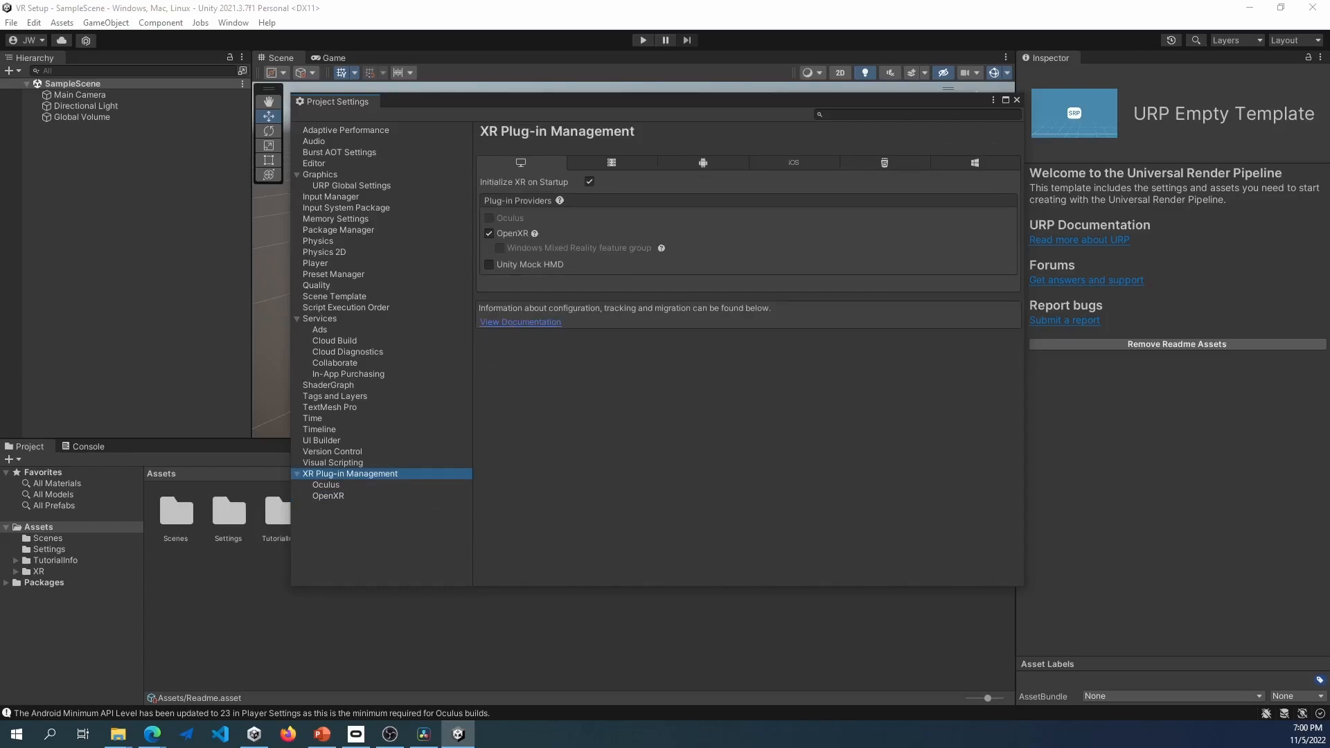
left_click(1018, 101)
- Open the Package Manager, list the Unity Registry packages and look through them for the XR Interaction Toolkit
left_click(207, 25)
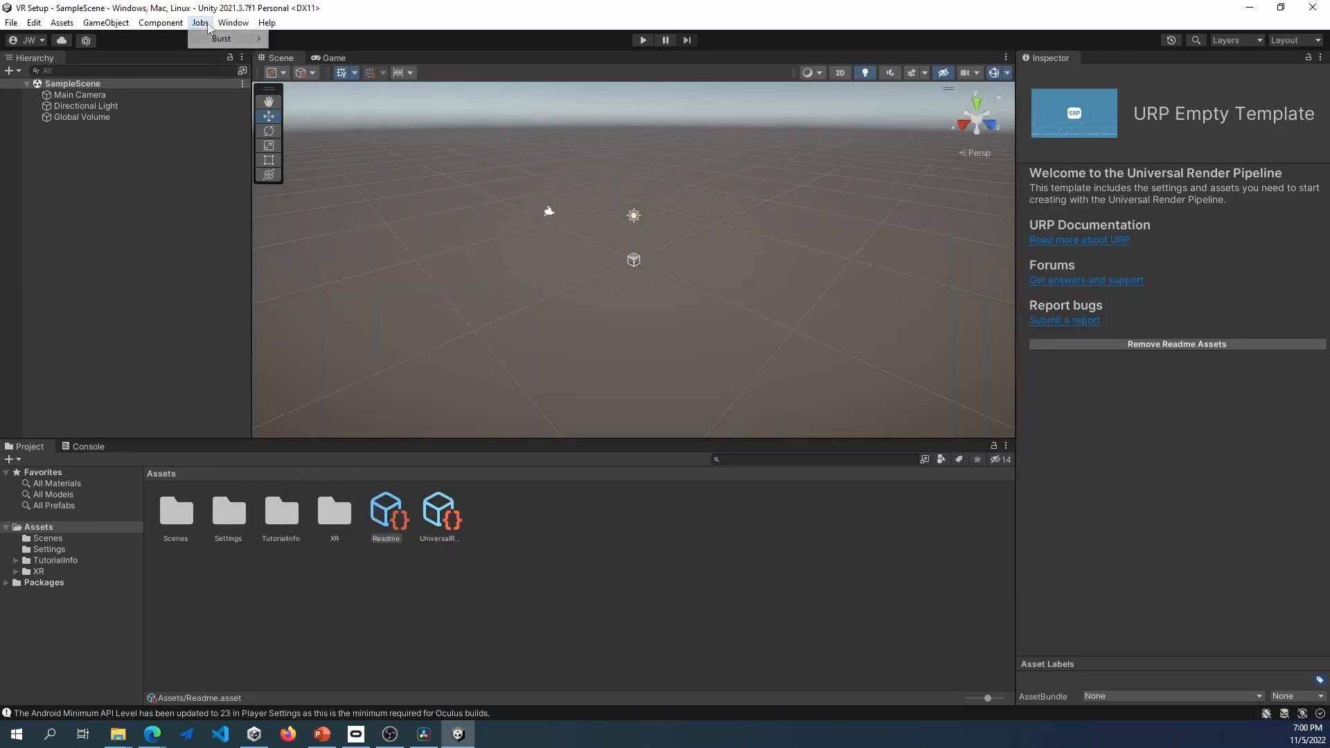
mouse_move(234, 23)
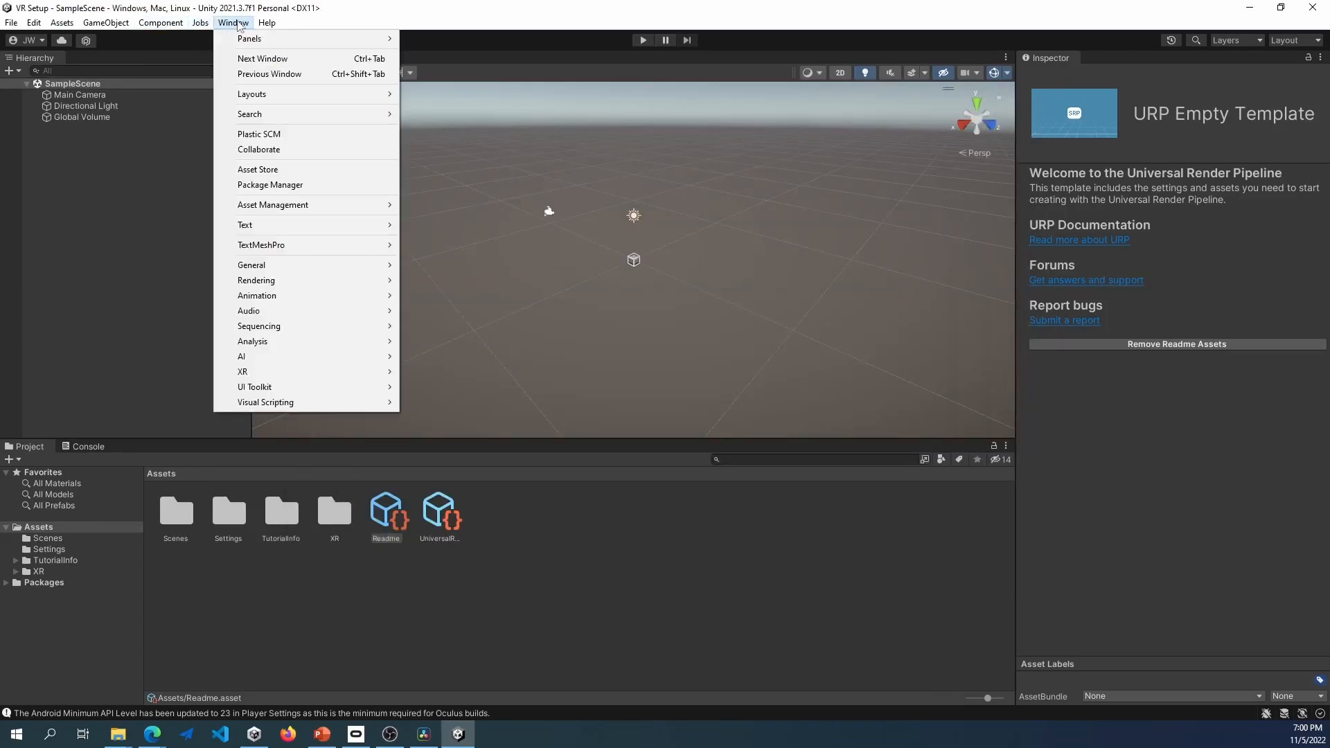
left_click(273, 187)
left_click(315, 158)
left_click(325, 174)
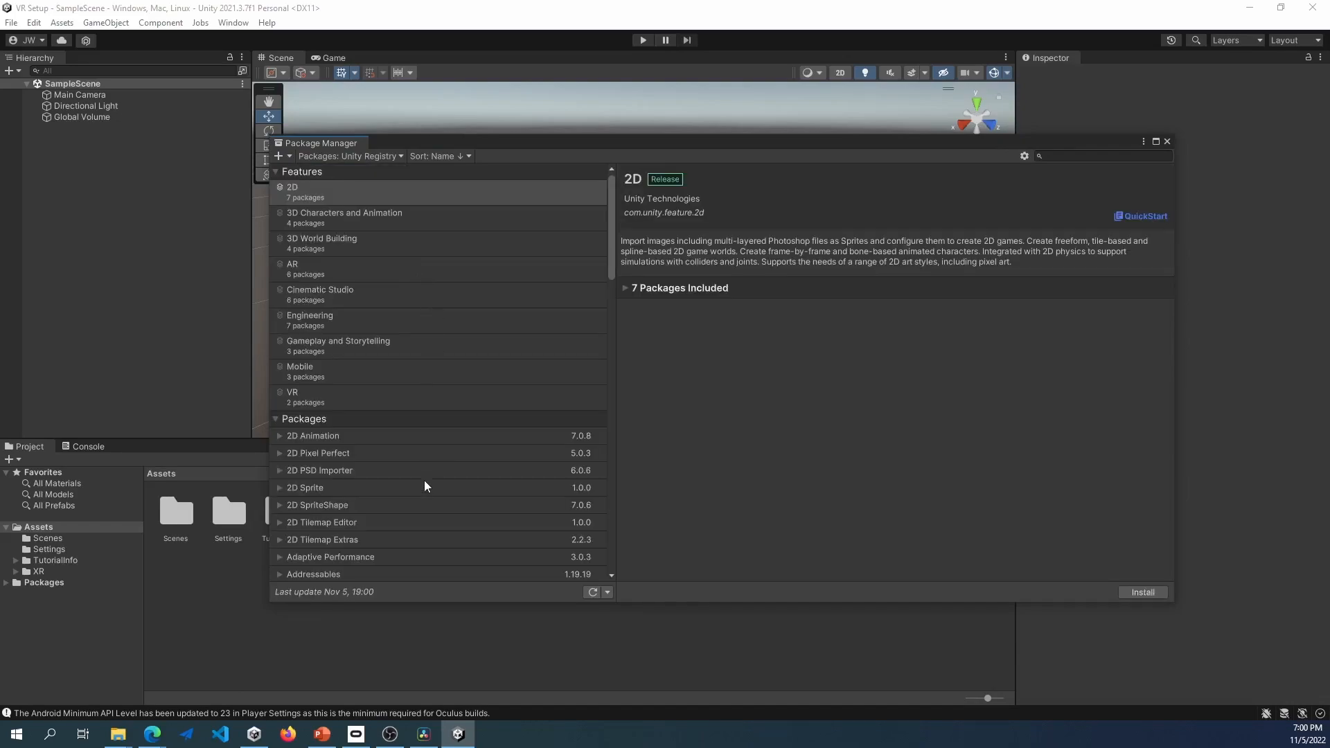
scroll(428, 477, "down", 8)
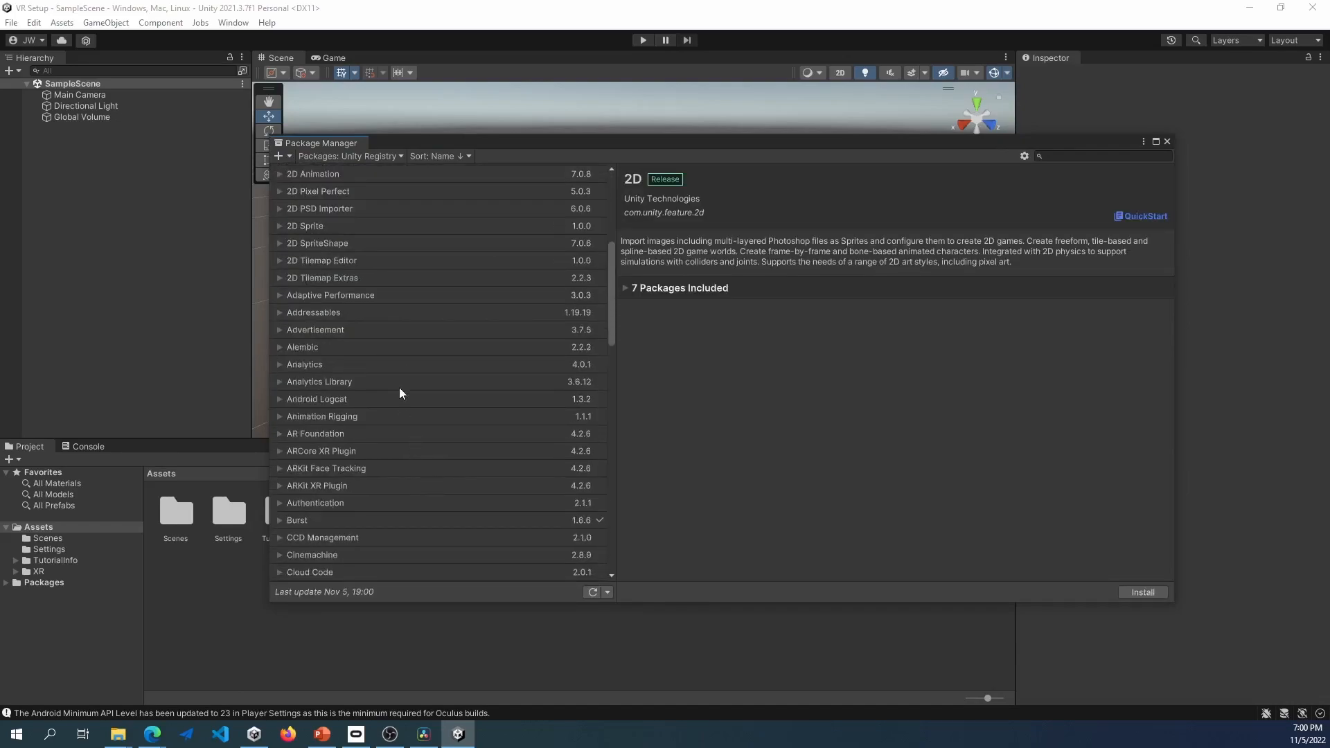
scroll(462, 280, "down", 15)
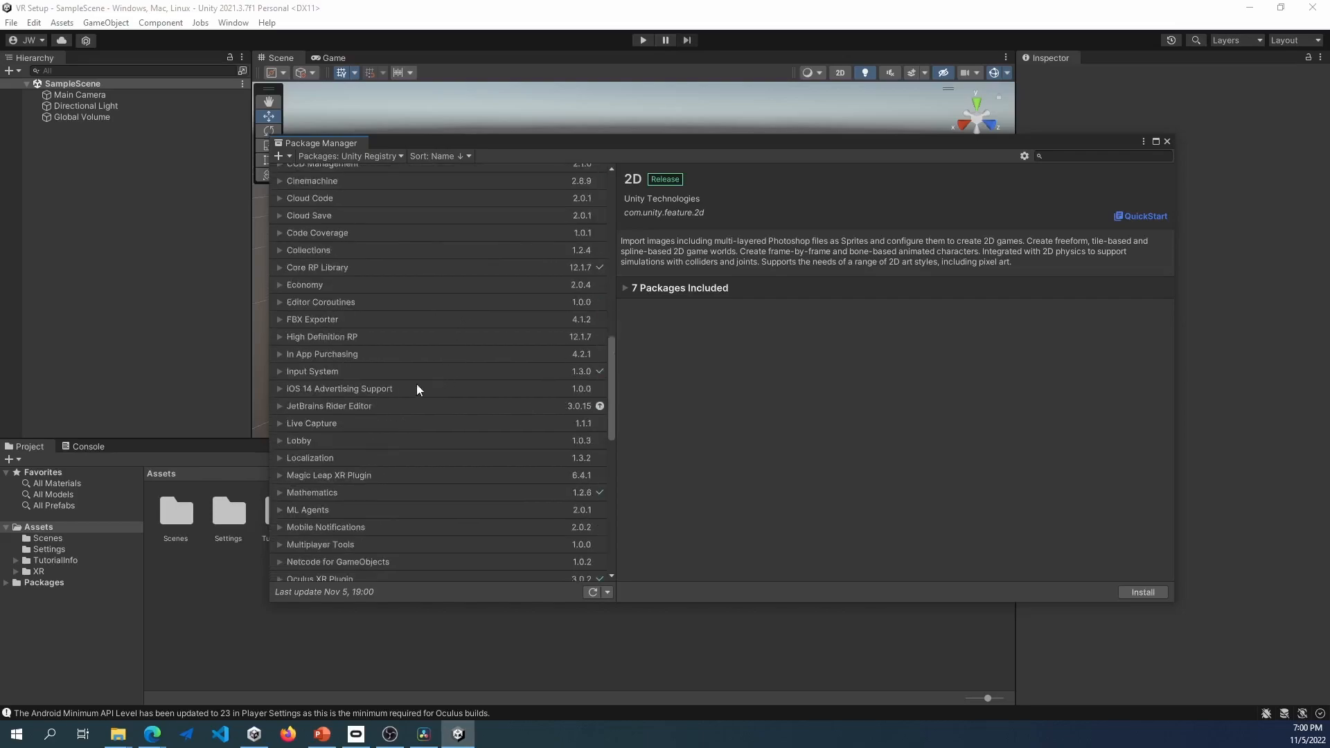
scroll(325, 290, "up", 4)
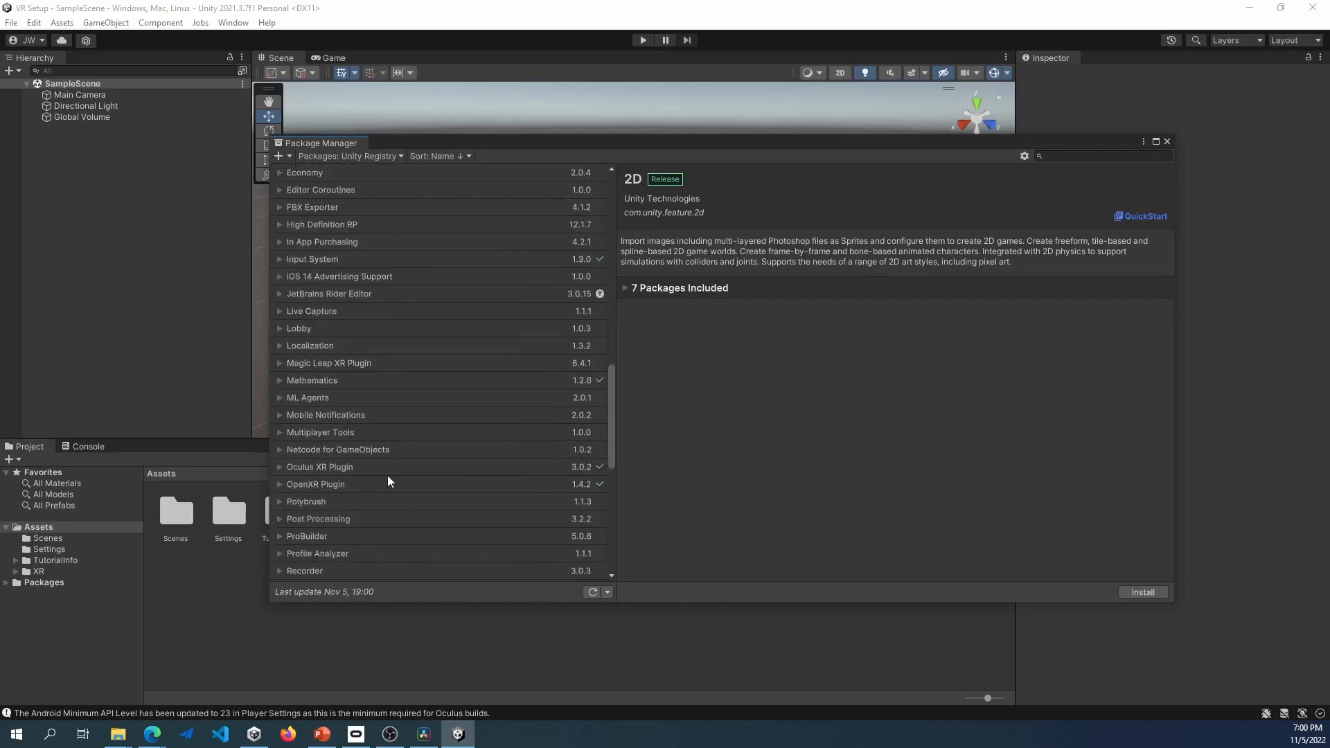
scroll(456, 333, "down", 10)
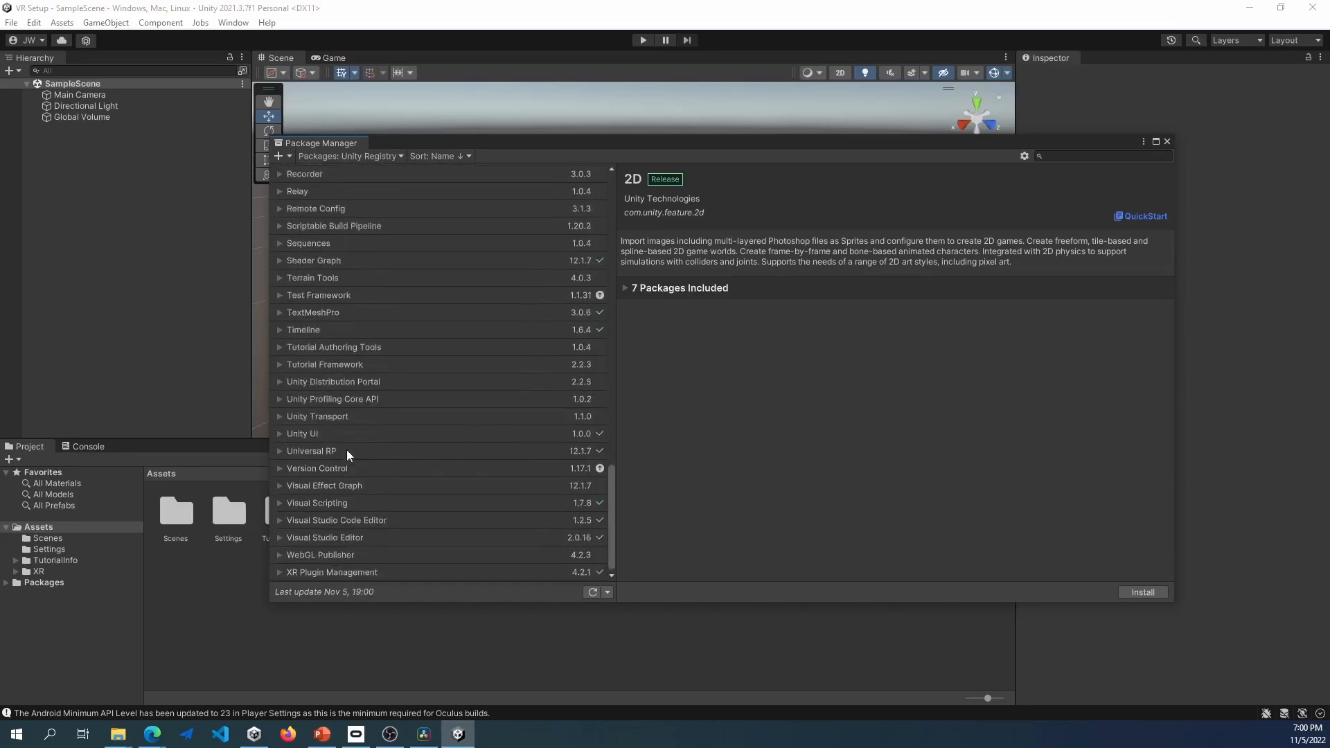
scroll(436, 401, "up", 20)
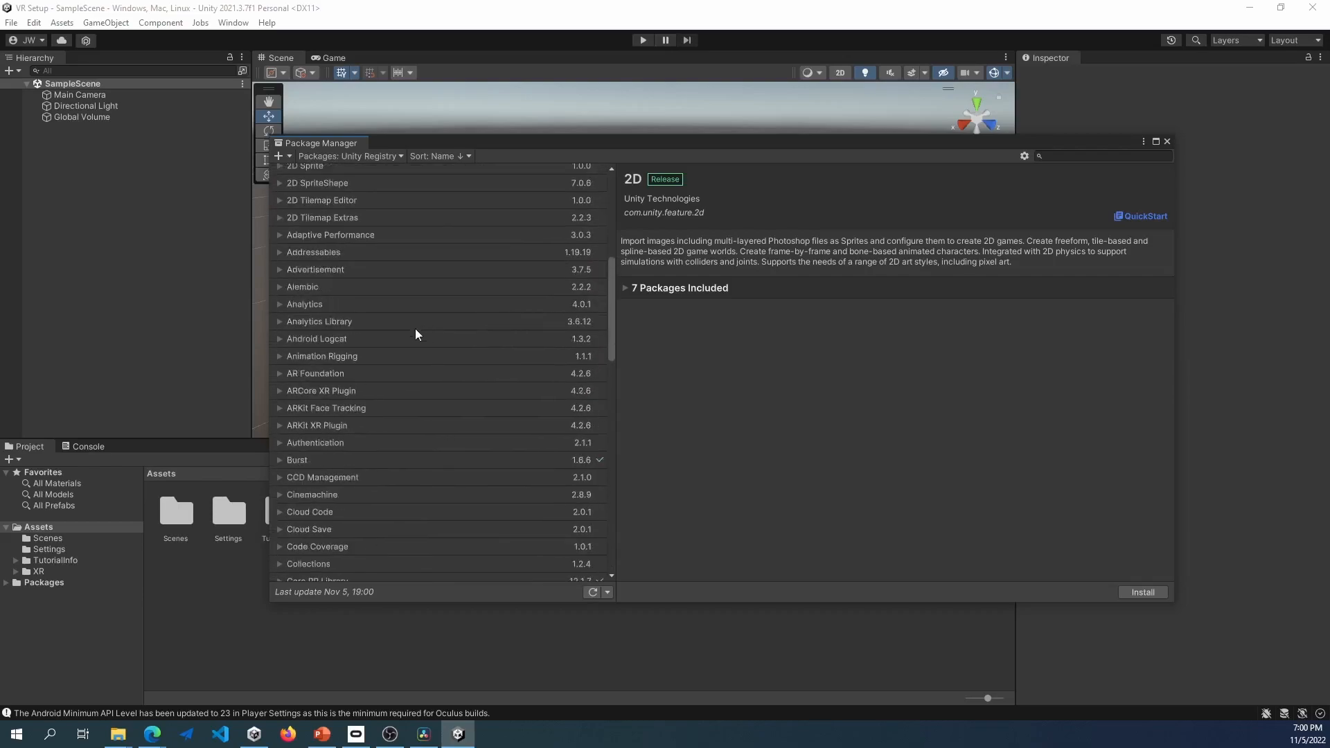
- Add the package com.unity.xr.interaction.toolkit by name and decline the XR InteractionLayerMask update
left_click(278, 156)
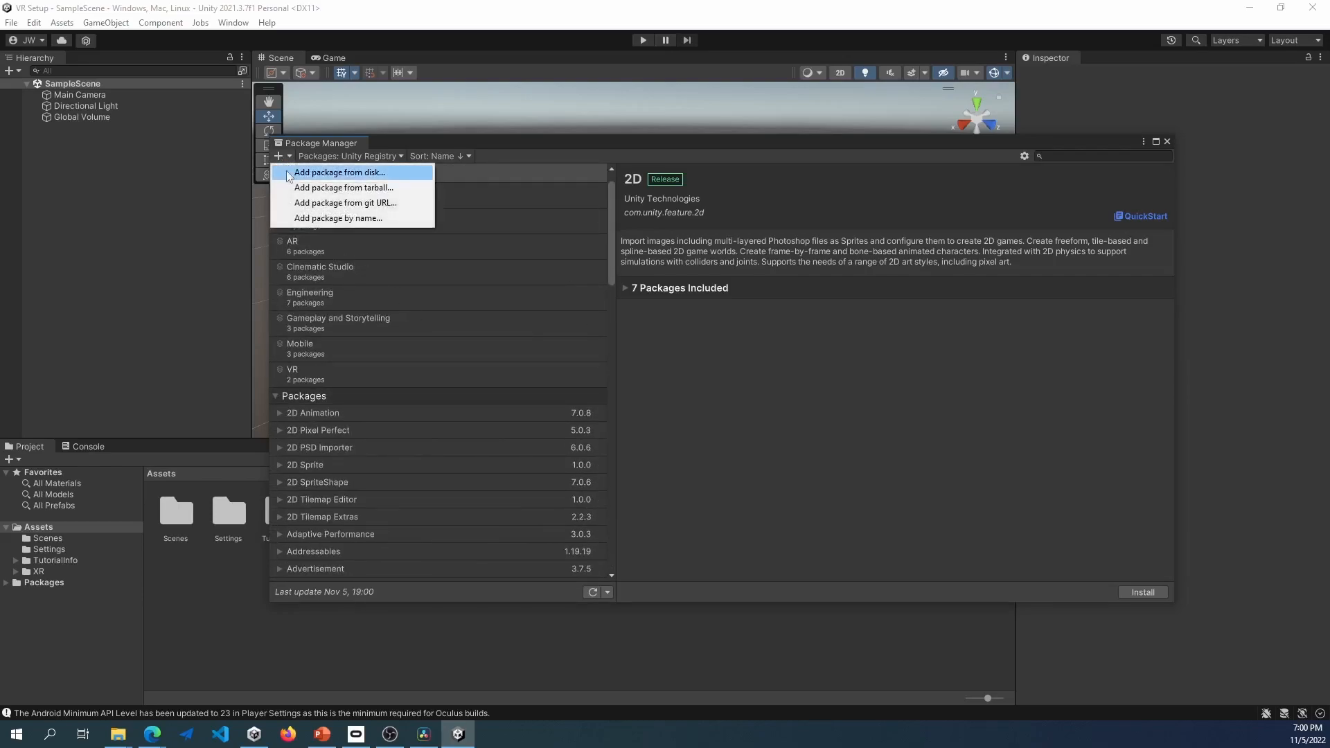
left_click(309, 220)
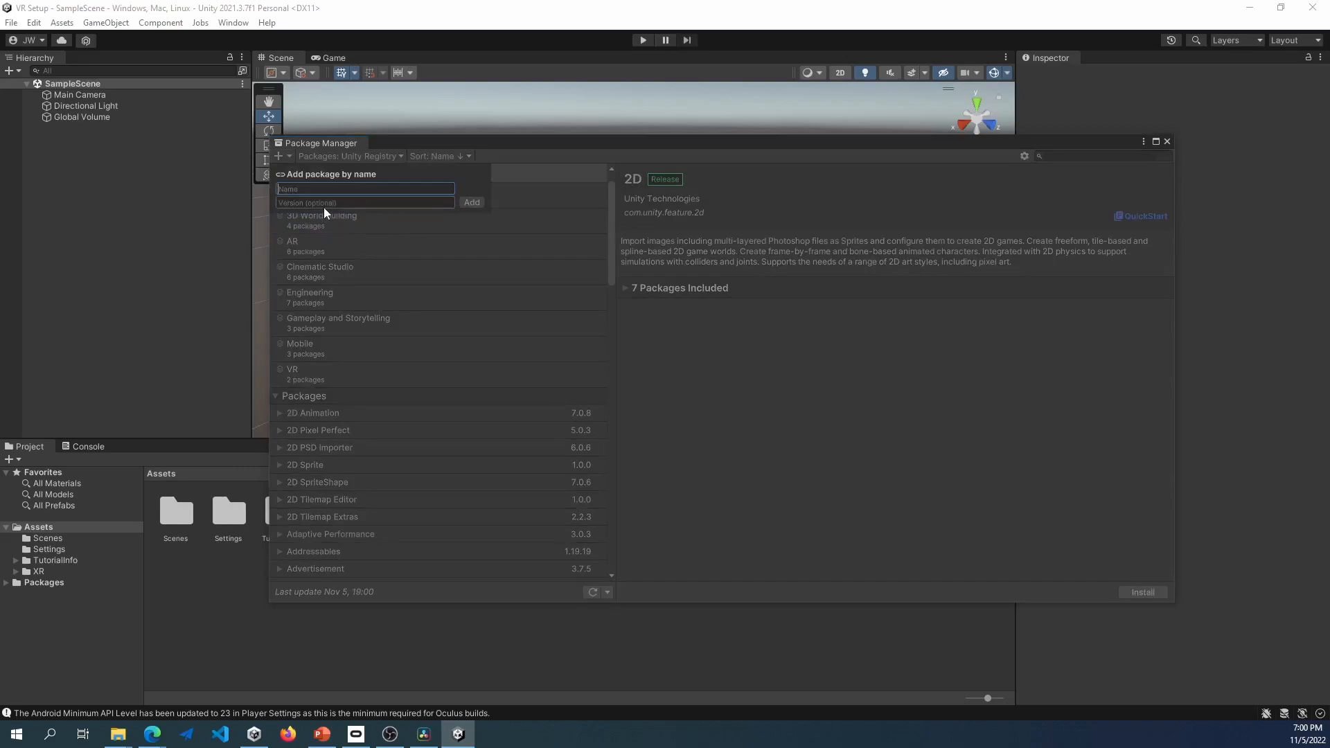
left_click(152, 733)
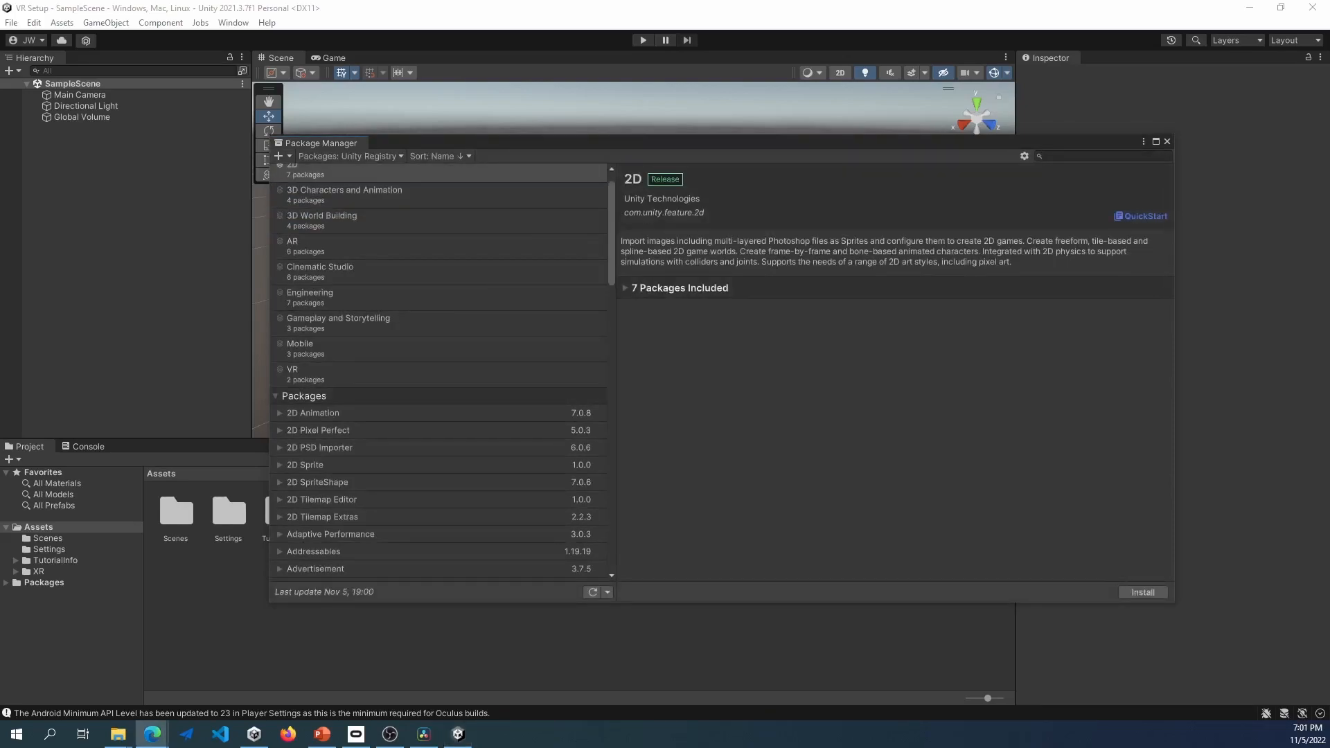
left_click(272, 156)
left_click(398, 221)
type("com.unity.xr.interaction.toolkit")
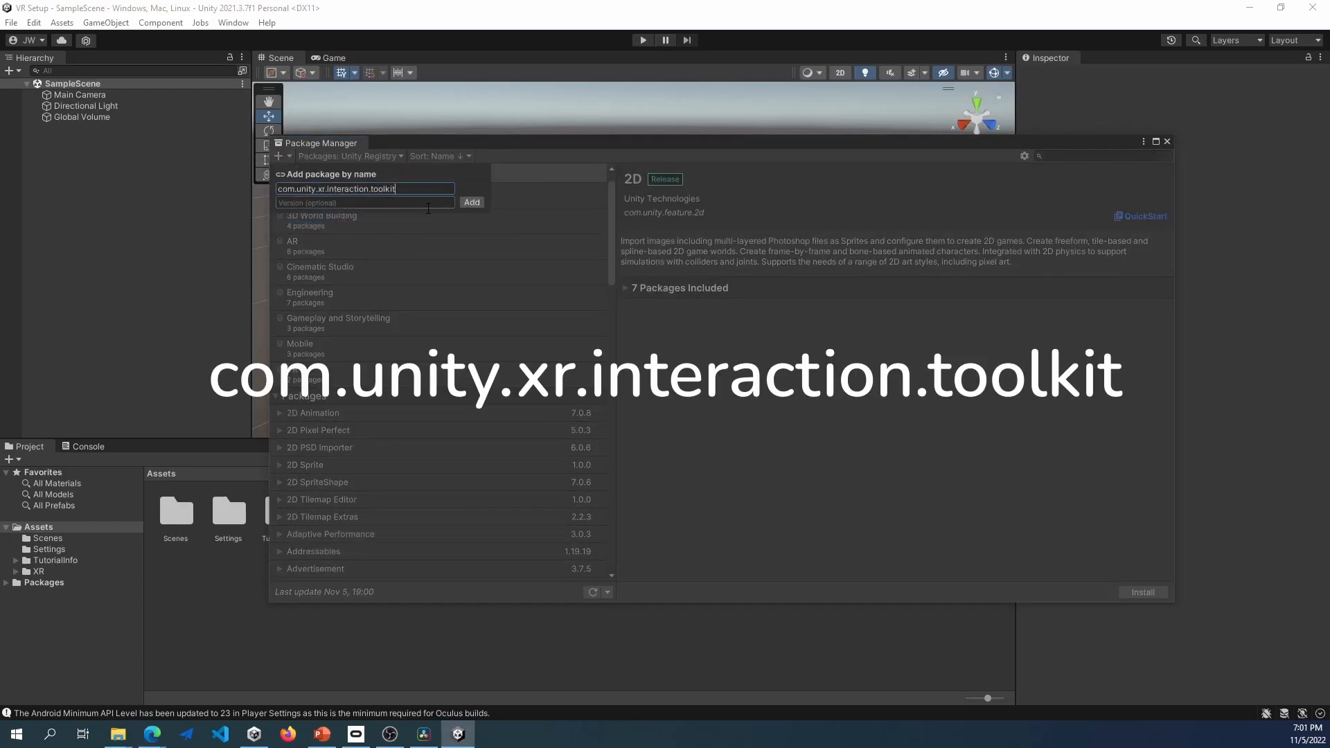
left_click(473, 204)
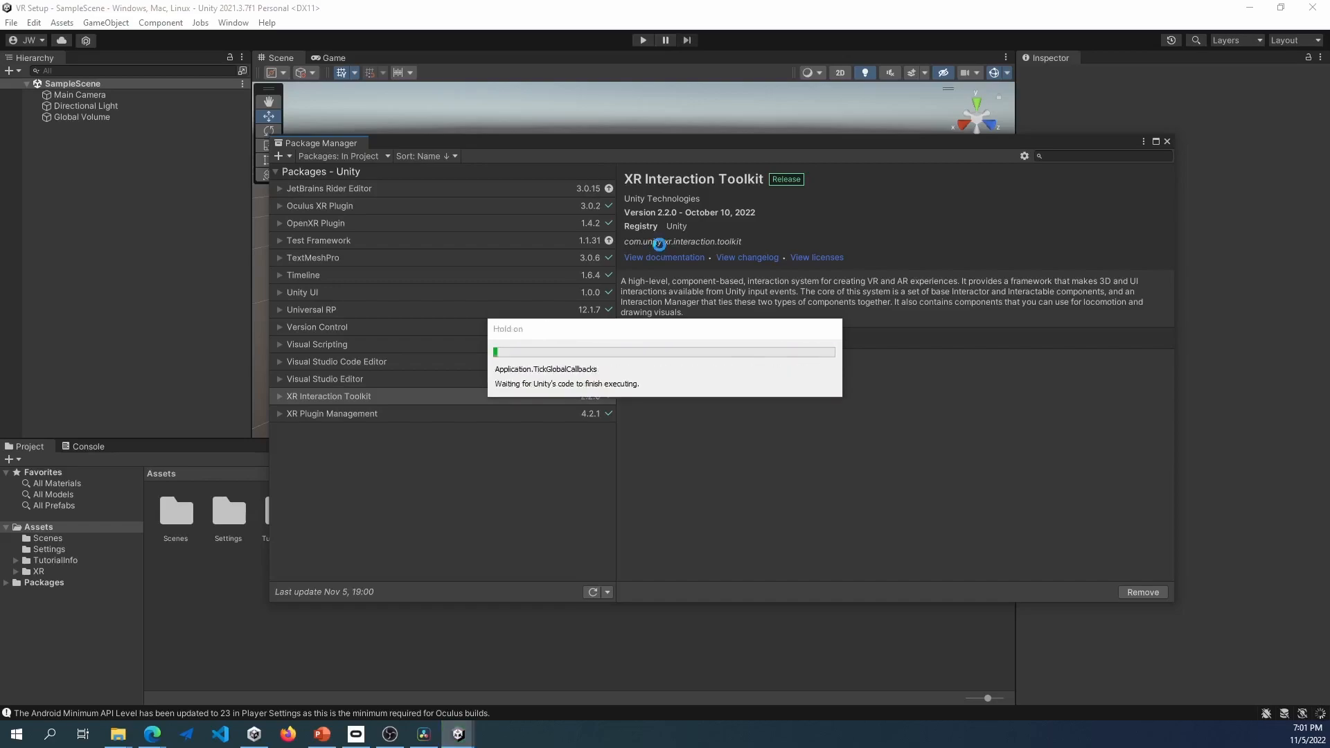
left_click_drag(555, 261, 479, 216)
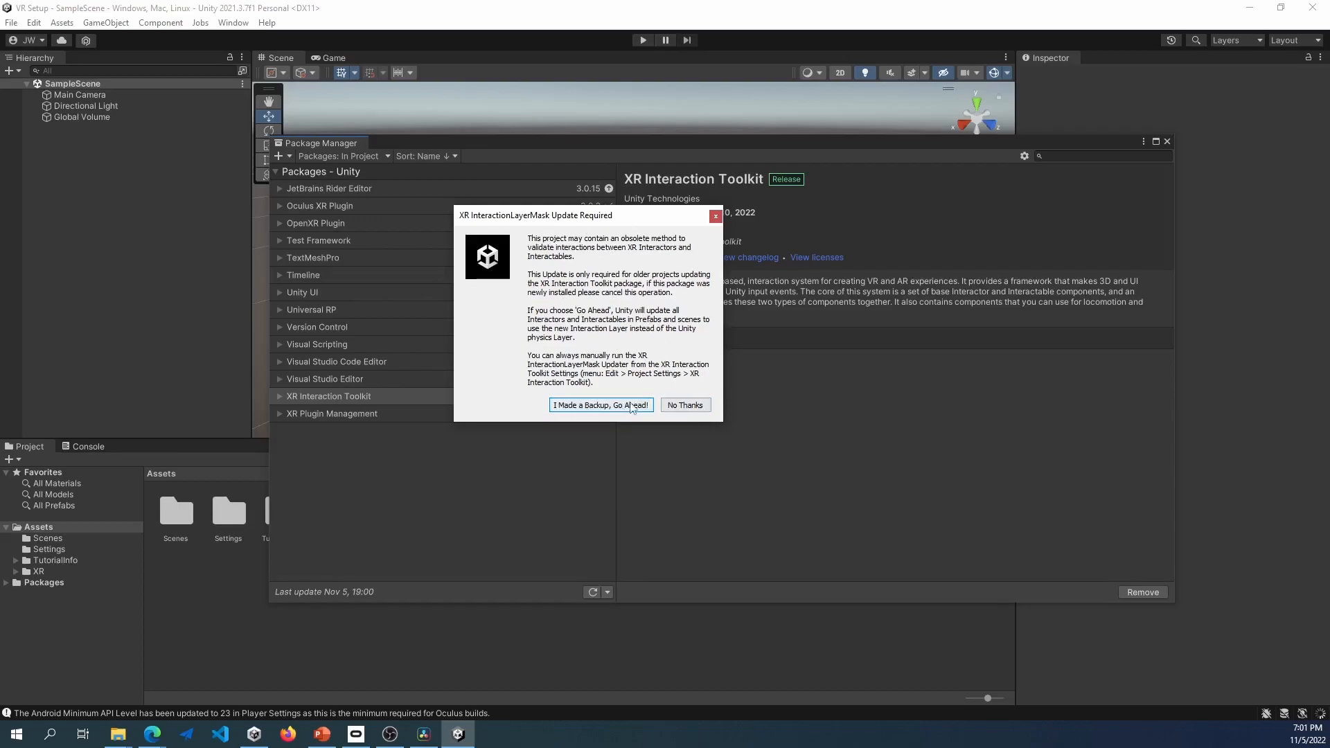
left_click(685, 407)
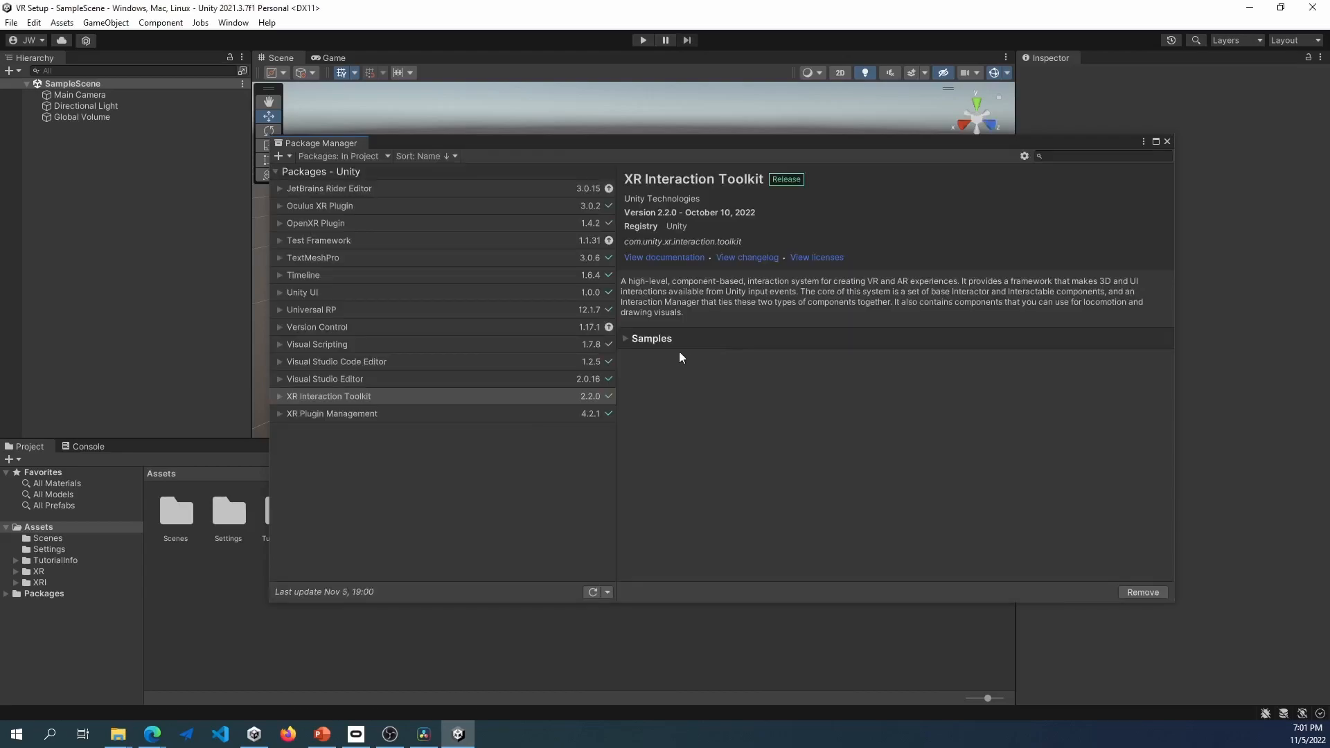
- Import the Starter Assets sample of the XR Interaction Toolkit and open its folder in the project
left_click(628, 339)
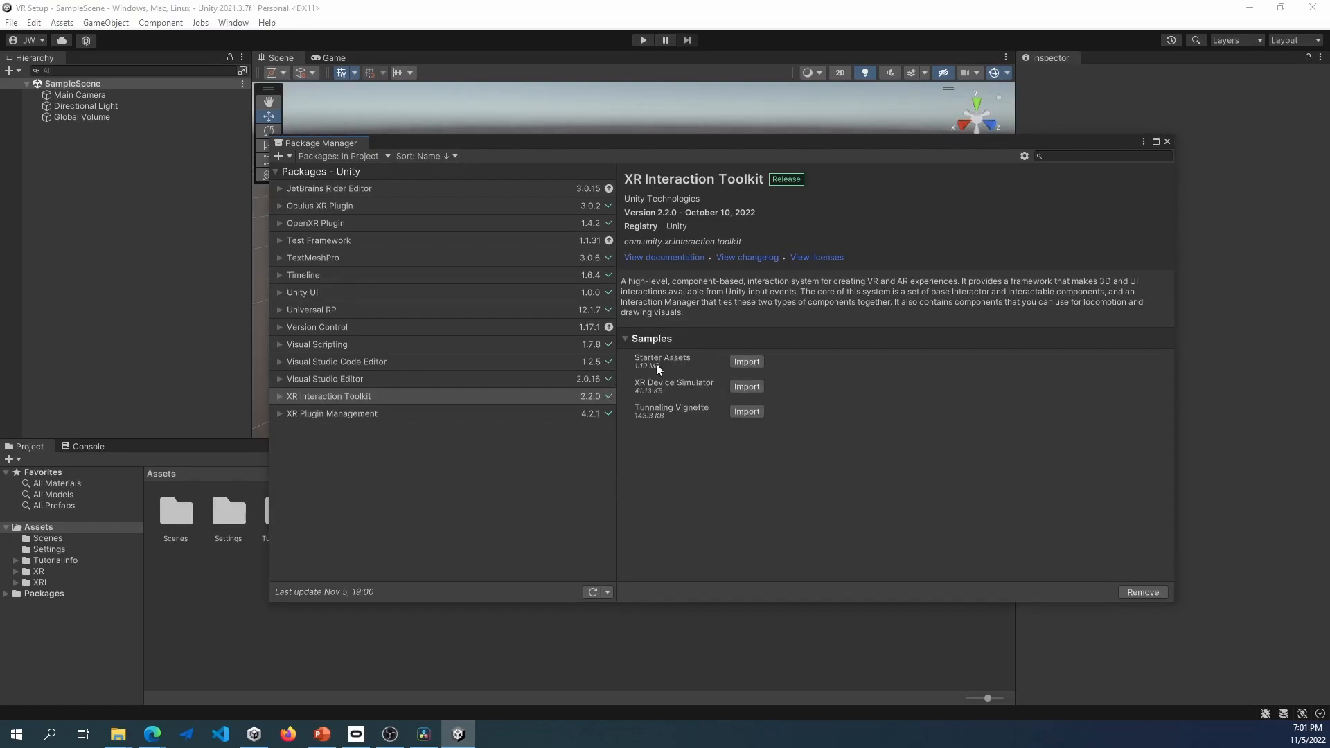
left_click(745, 362)
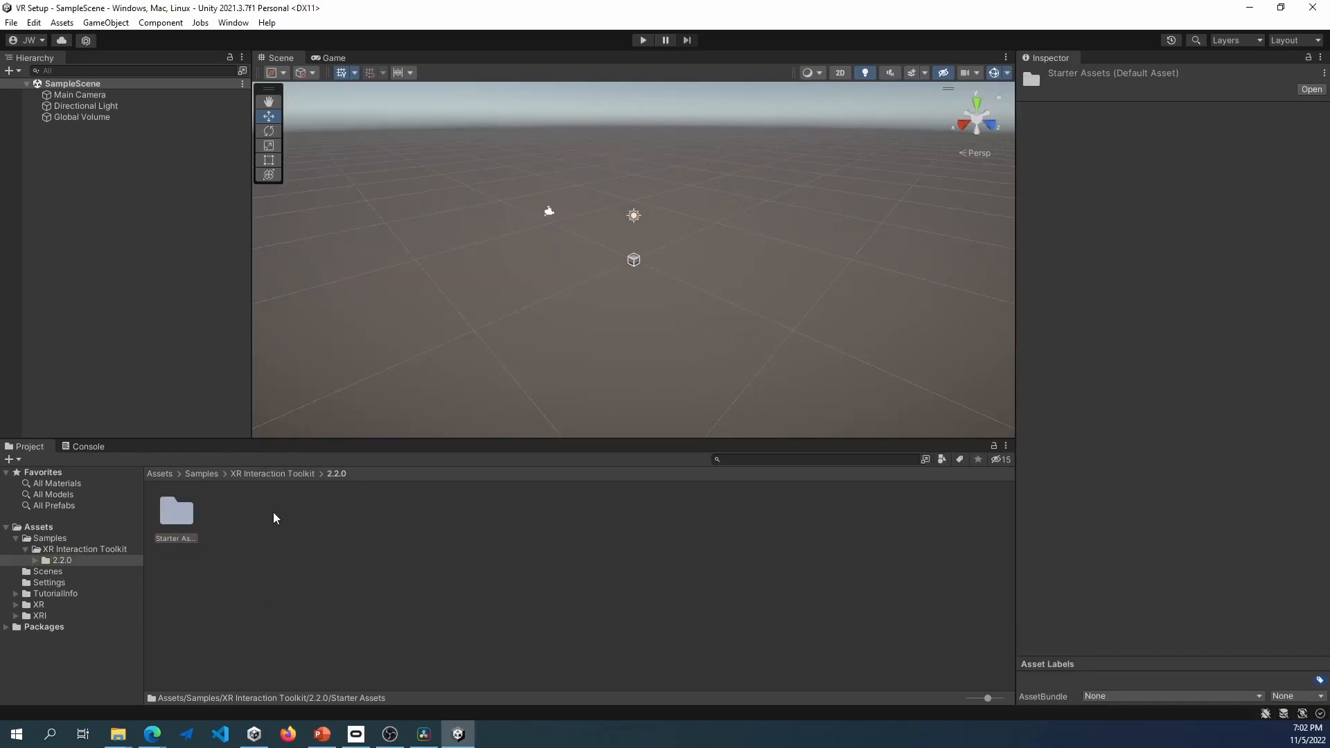
double_click(182, 516)
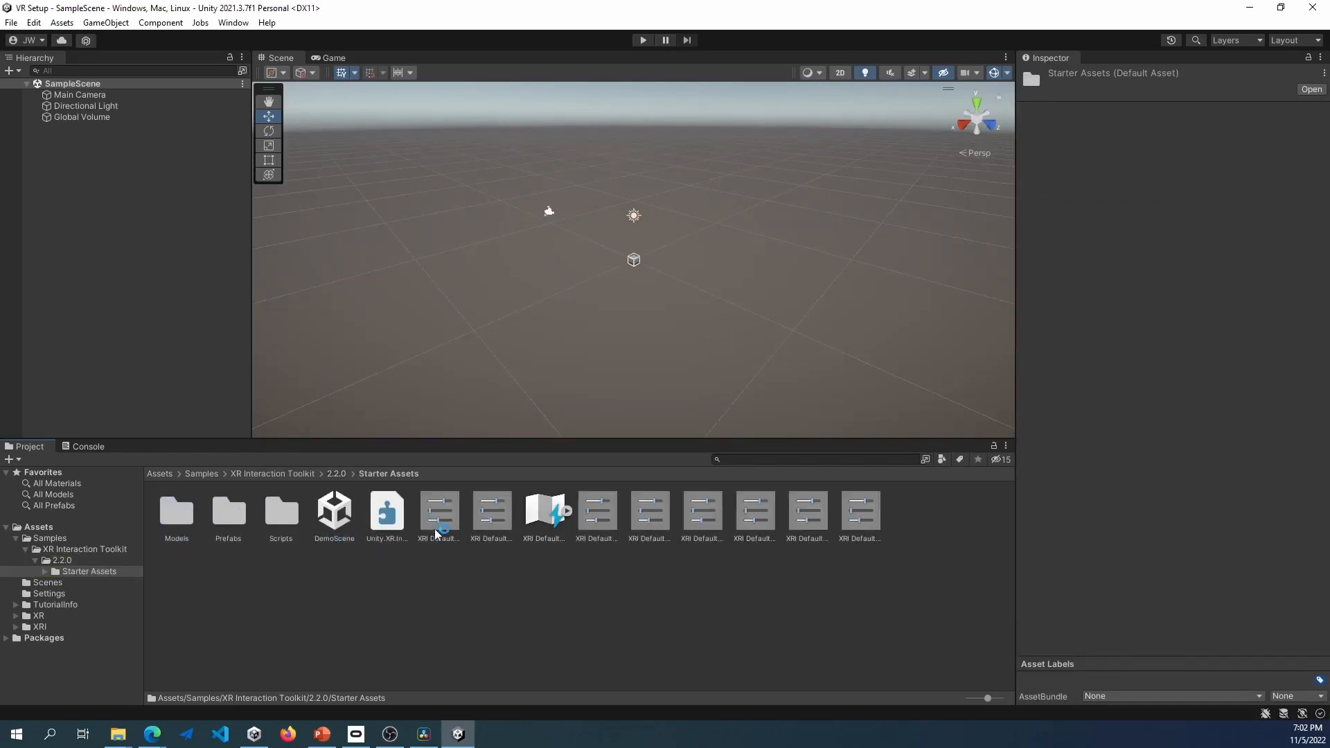
- Examine the XRI default presets in the Starter Assets folder, including the action references of the Right Controller preset
left_click(481, 516)
left_click(597, 512)
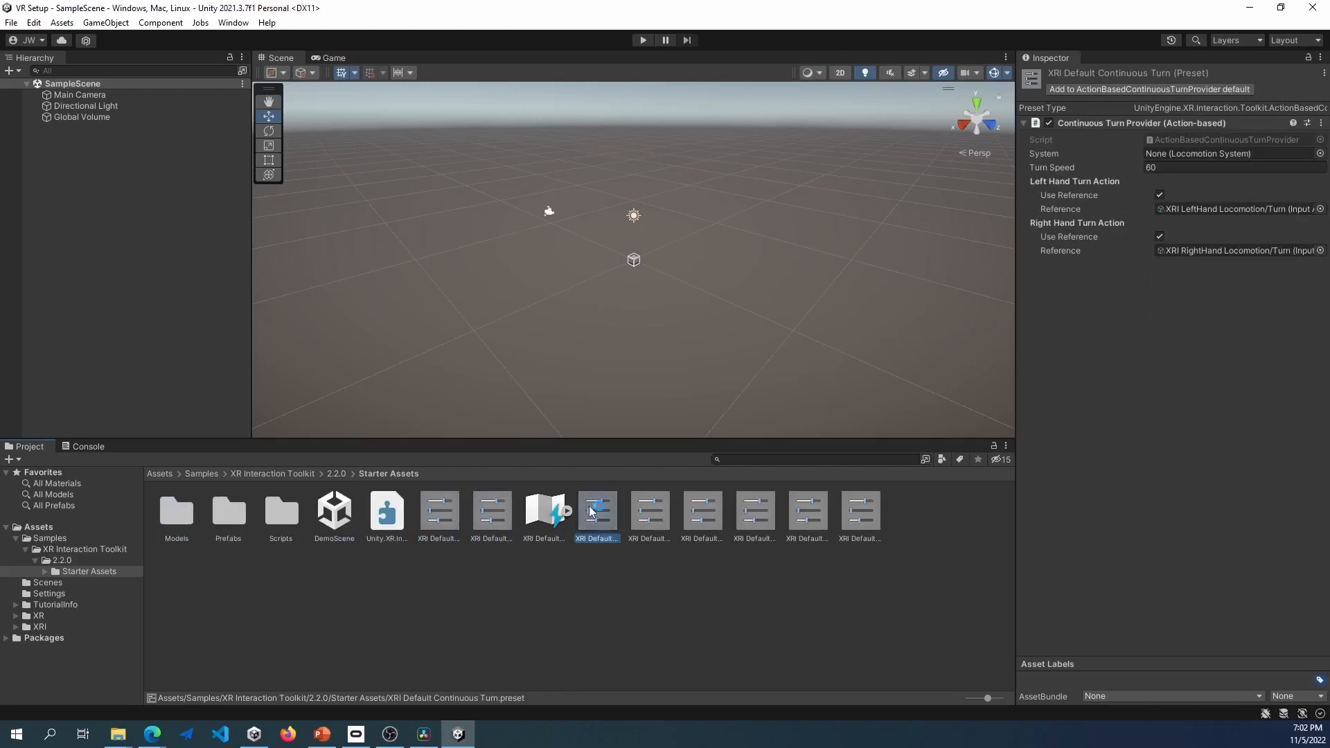
left_click(650, 512)
left_click(703, 513)
left_click(755, 513)
left_click(806, 505)
left_click(861, 512)
left_click(755, 512)
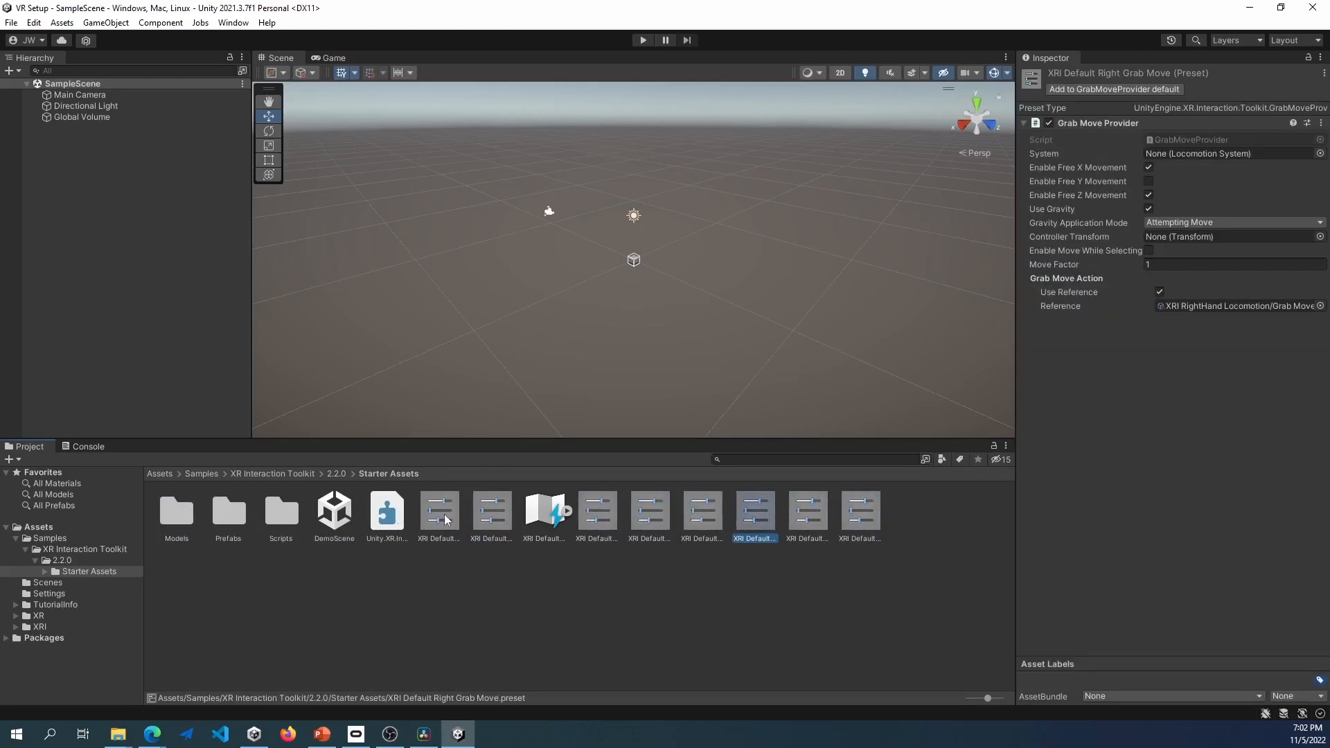
key("Left")
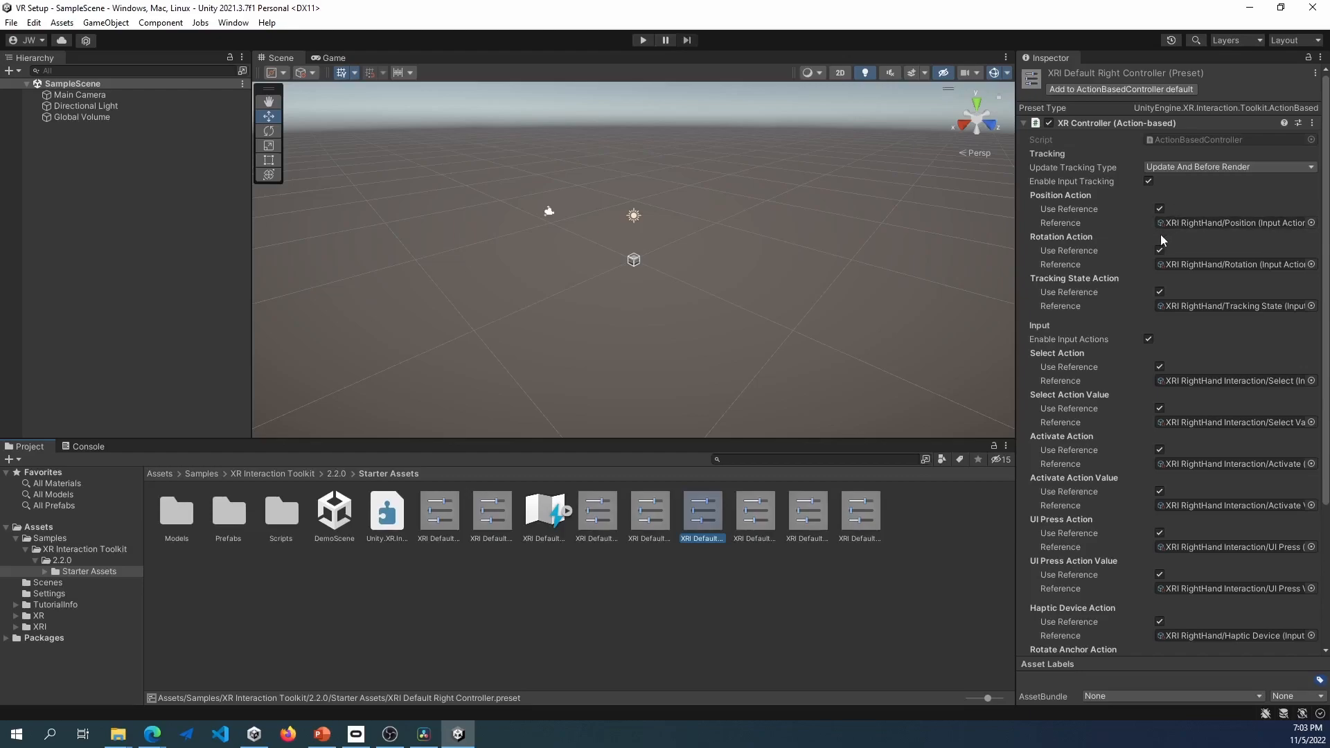
scroll(1127, 261, "down", 6)
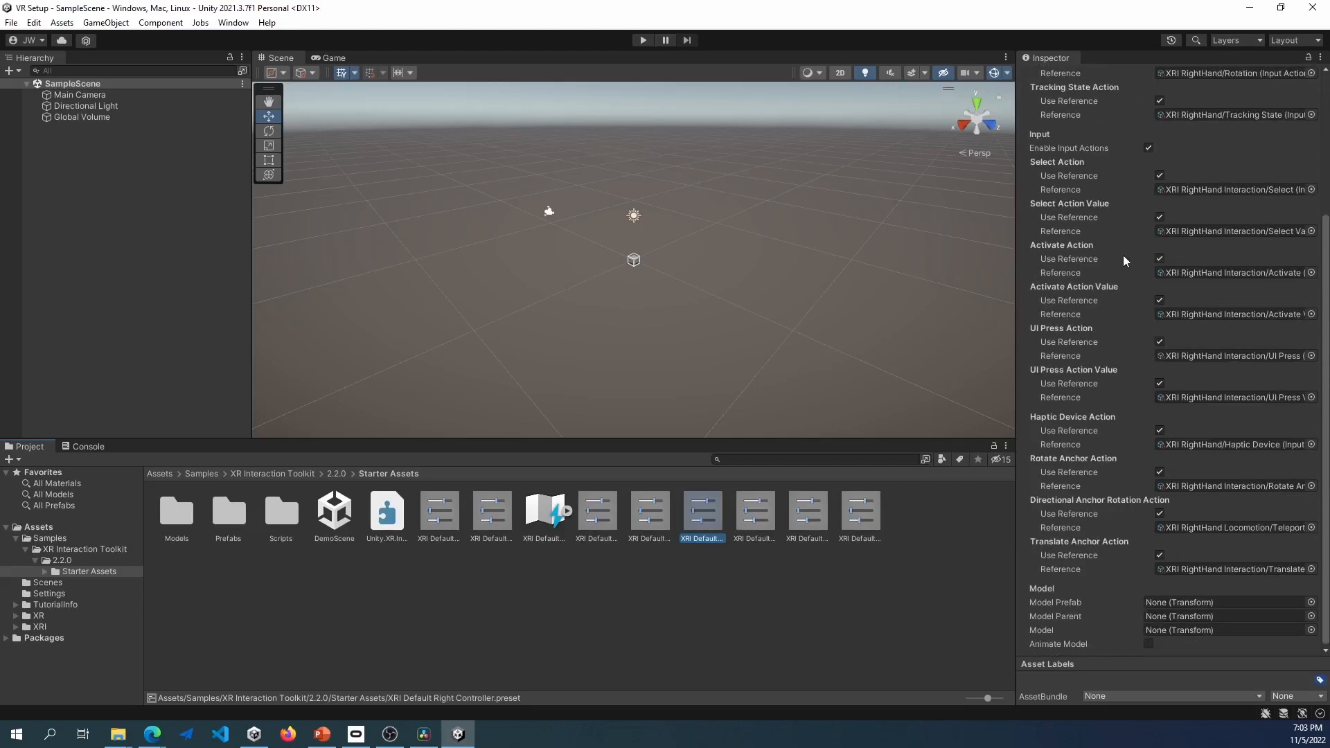
scroll(1115, 256, "up", 6)
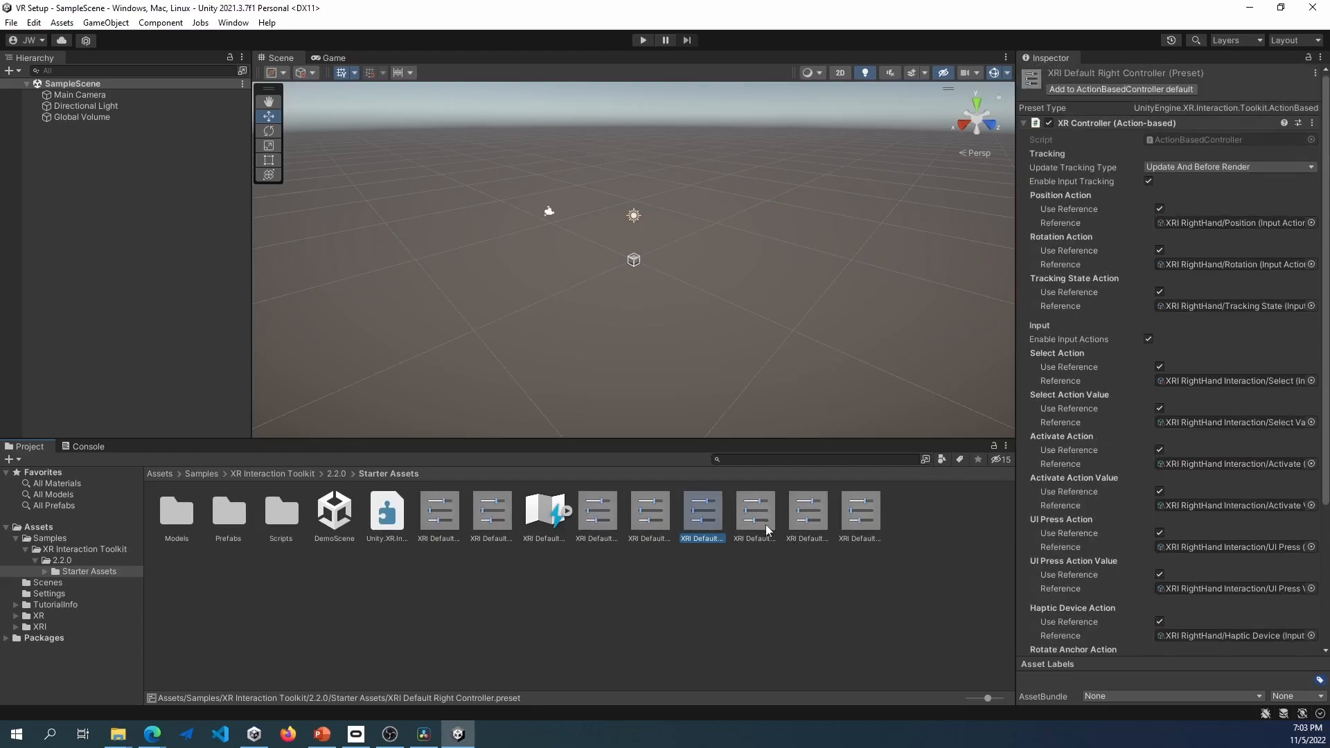
left_click(805, 513)
- Add the XRI Default Continuous Move, Continuous Turn and Left Controller presets to the defaults of their components
left_click(427, 516)
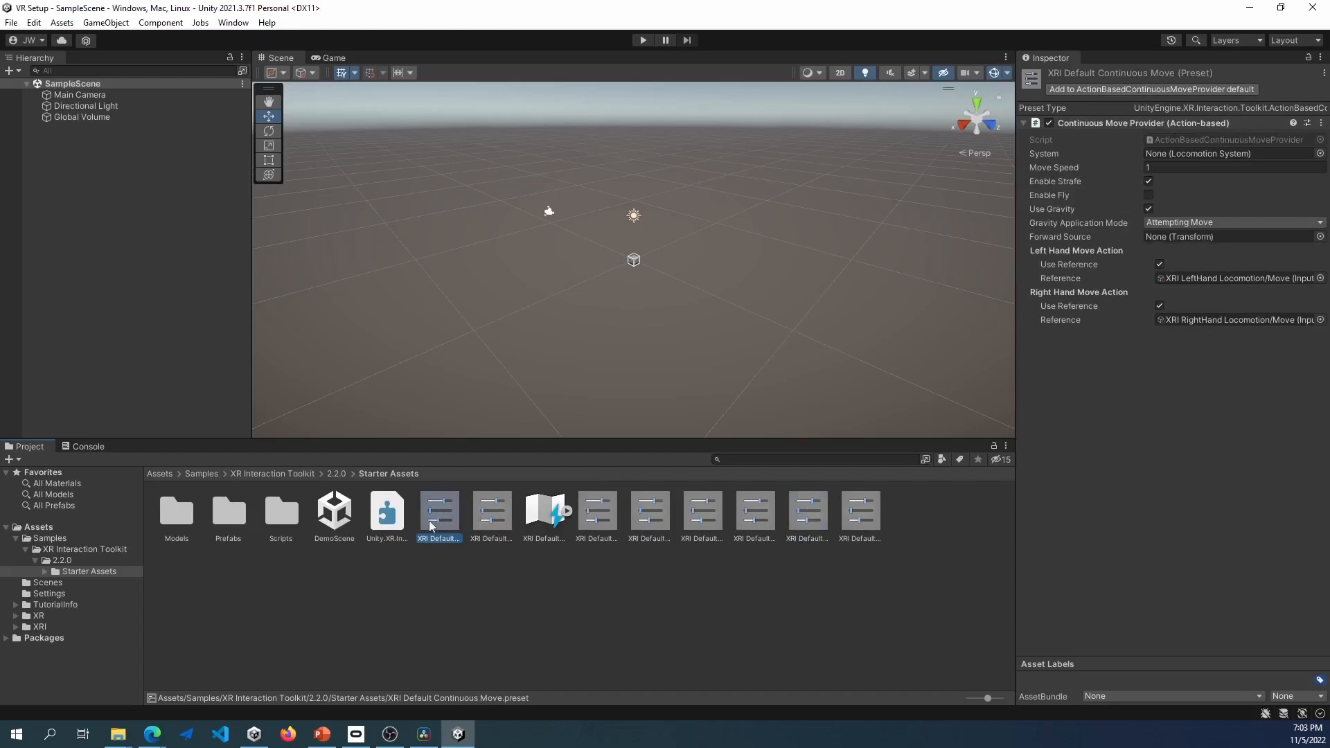
left_click(1092, 90)
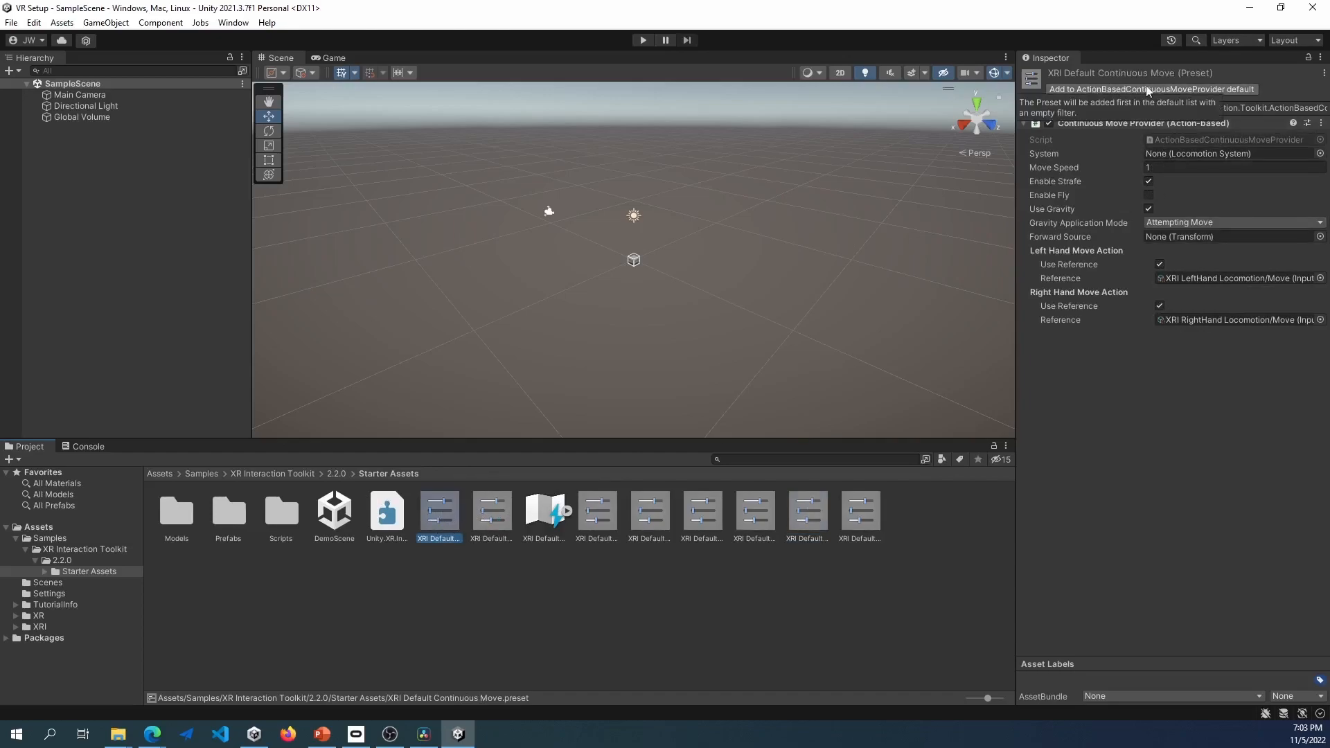
left_click(509, 518)
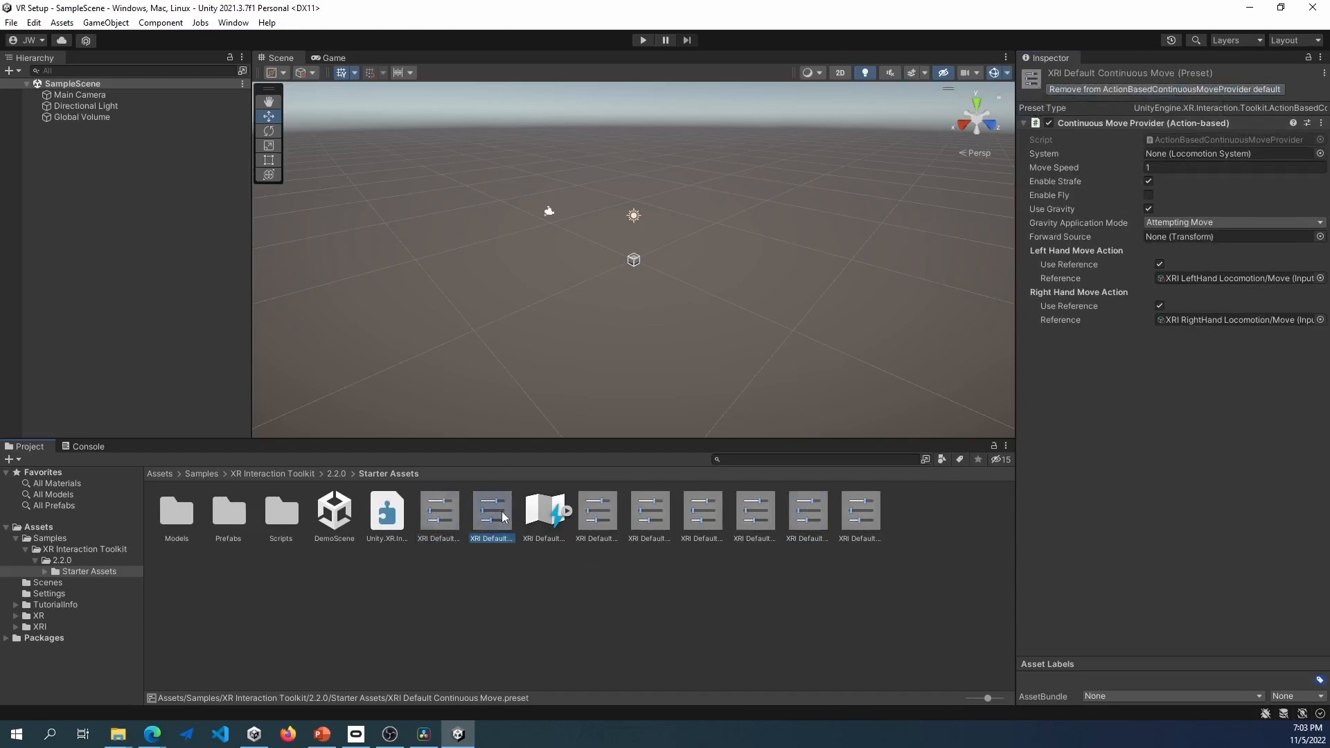
left_click(1047, 93)
left_click(597, 513)
left_click(1080, 90)
- Add the XRI Default Left Grab Move, Right Controller, Right Grab Move, Snap Turn and XR UI Input Module presets to their component defaults
left_click(650, 513)
left_click(1108, 90)
left_click(702, 513)
left_click(1122, 89)
left_click(755, 512)
left_click(1122, 90)
left_click(807, 513)
left_click(1150, 89)
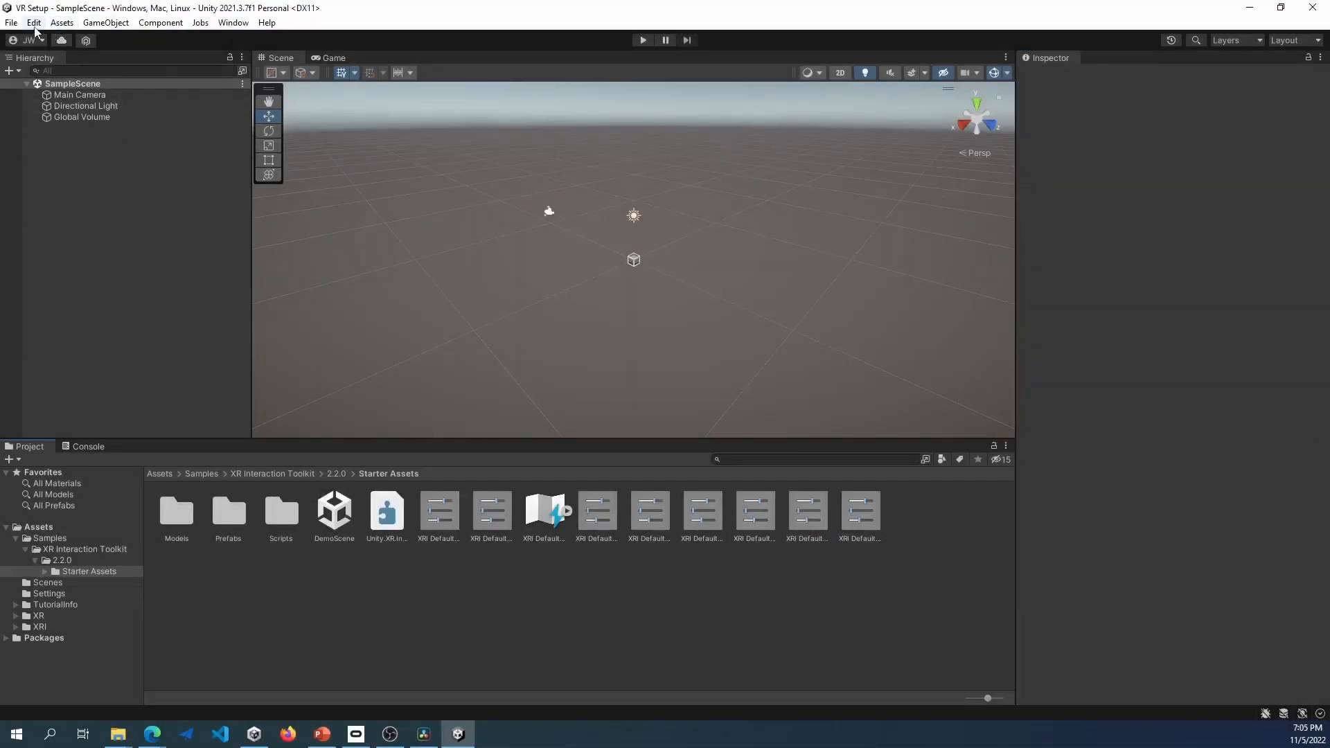
- In the project's Preset Manager, set the ActionBasedController filters to "right" for the Right Controller preset and "left" for the Left Controller preset
left_click(34, 25)
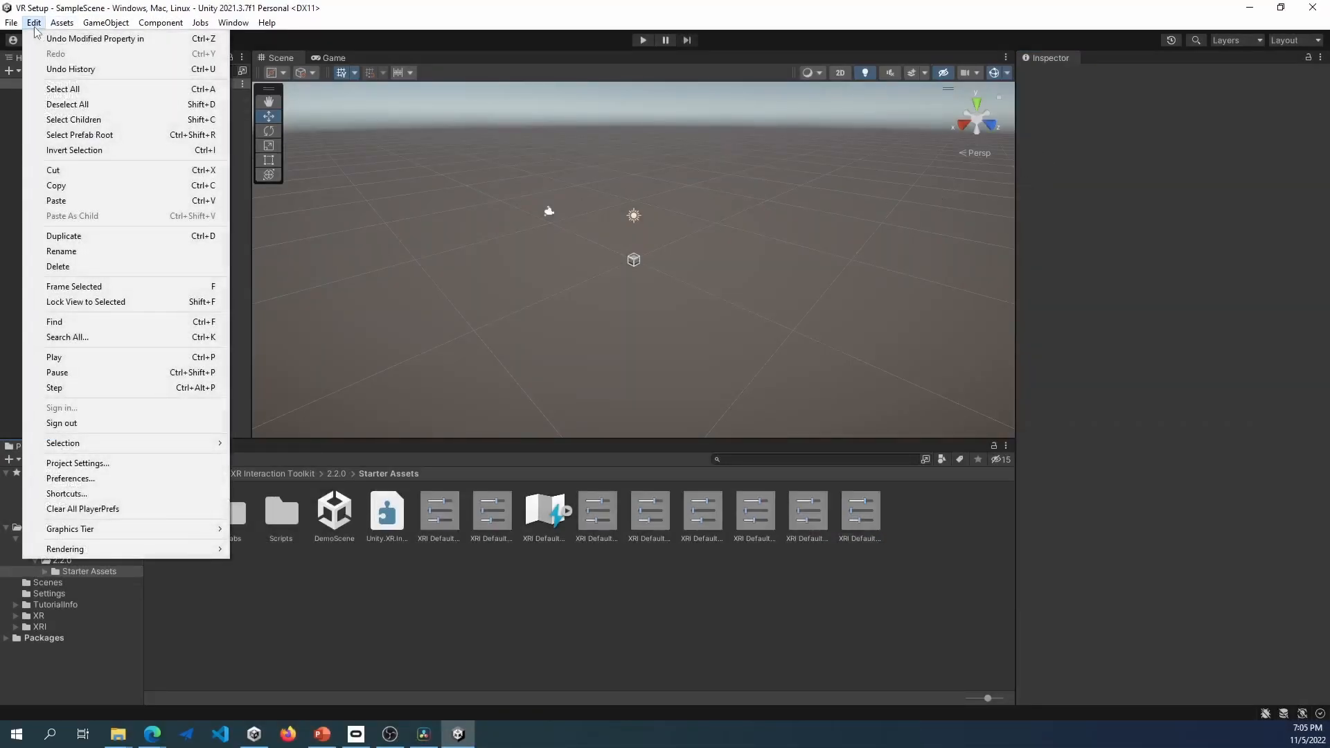
left_click(65, 466)
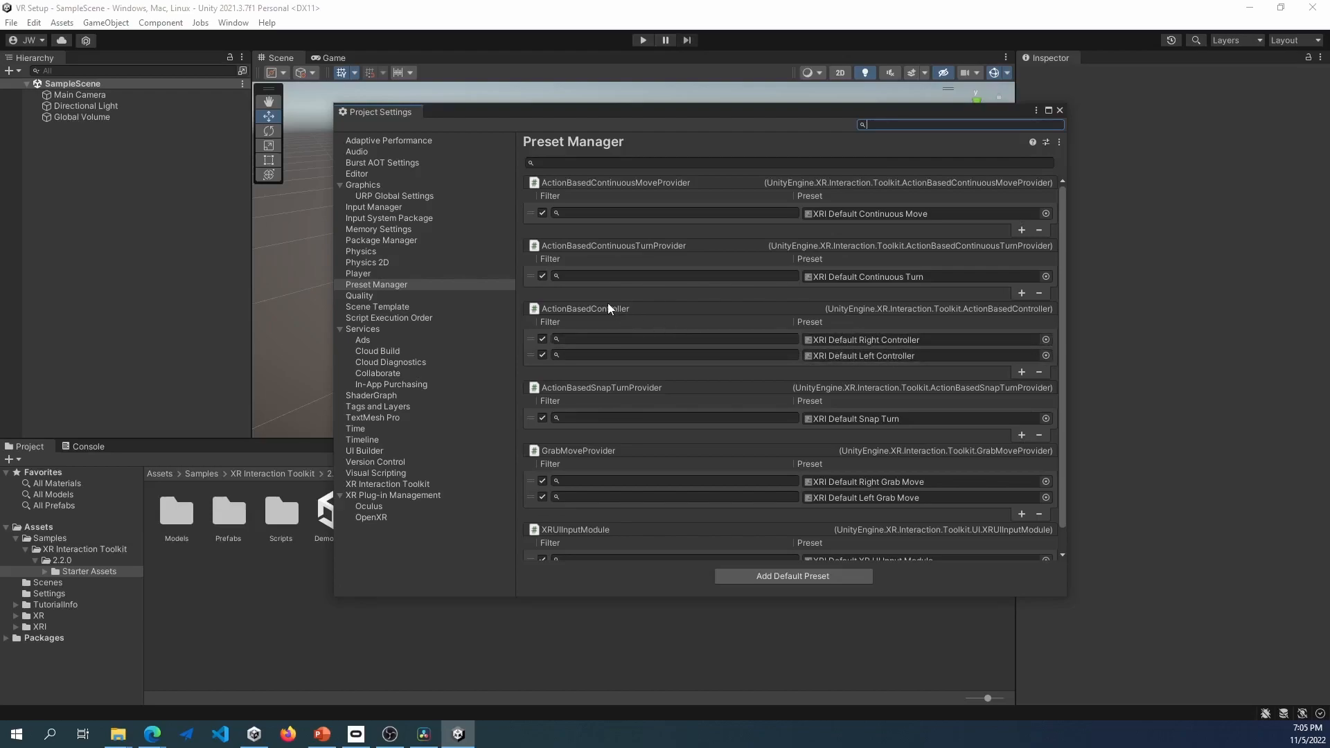
left_click(675, 341)
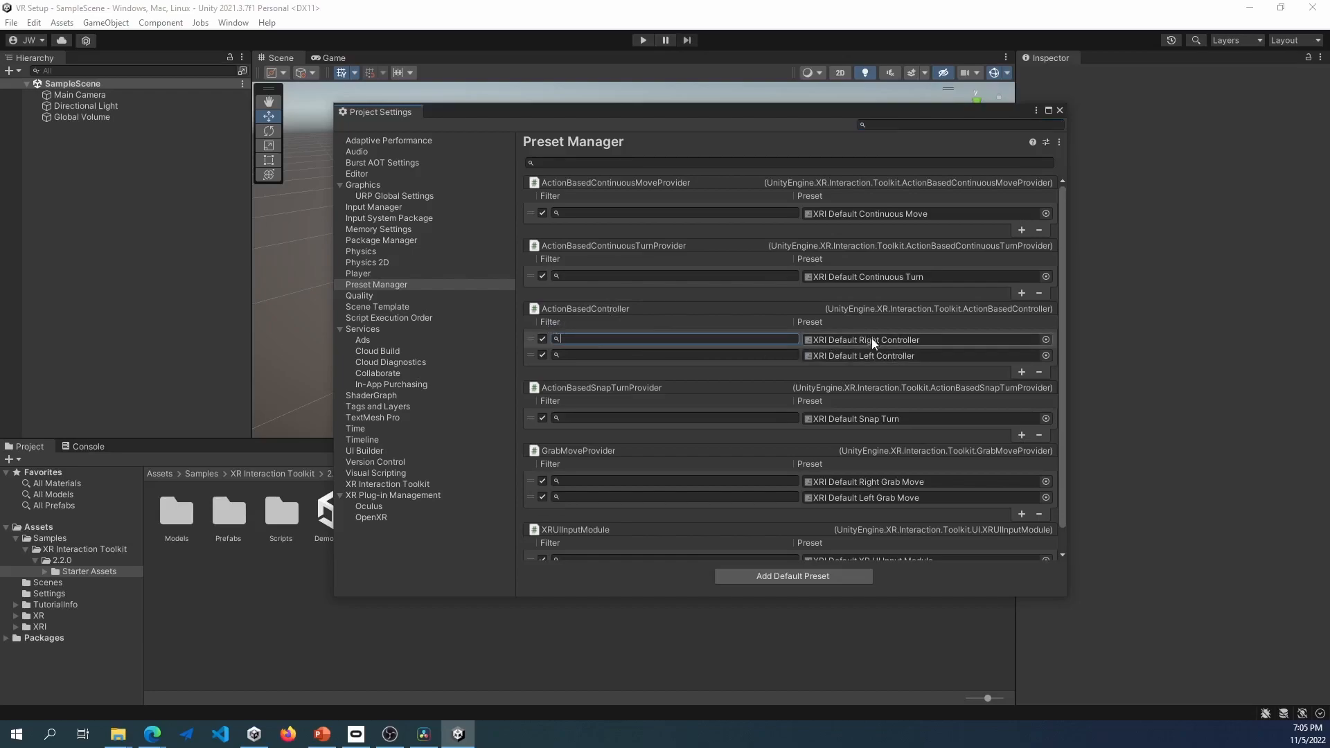
type("right")
left_click(662, 356)
type("left")
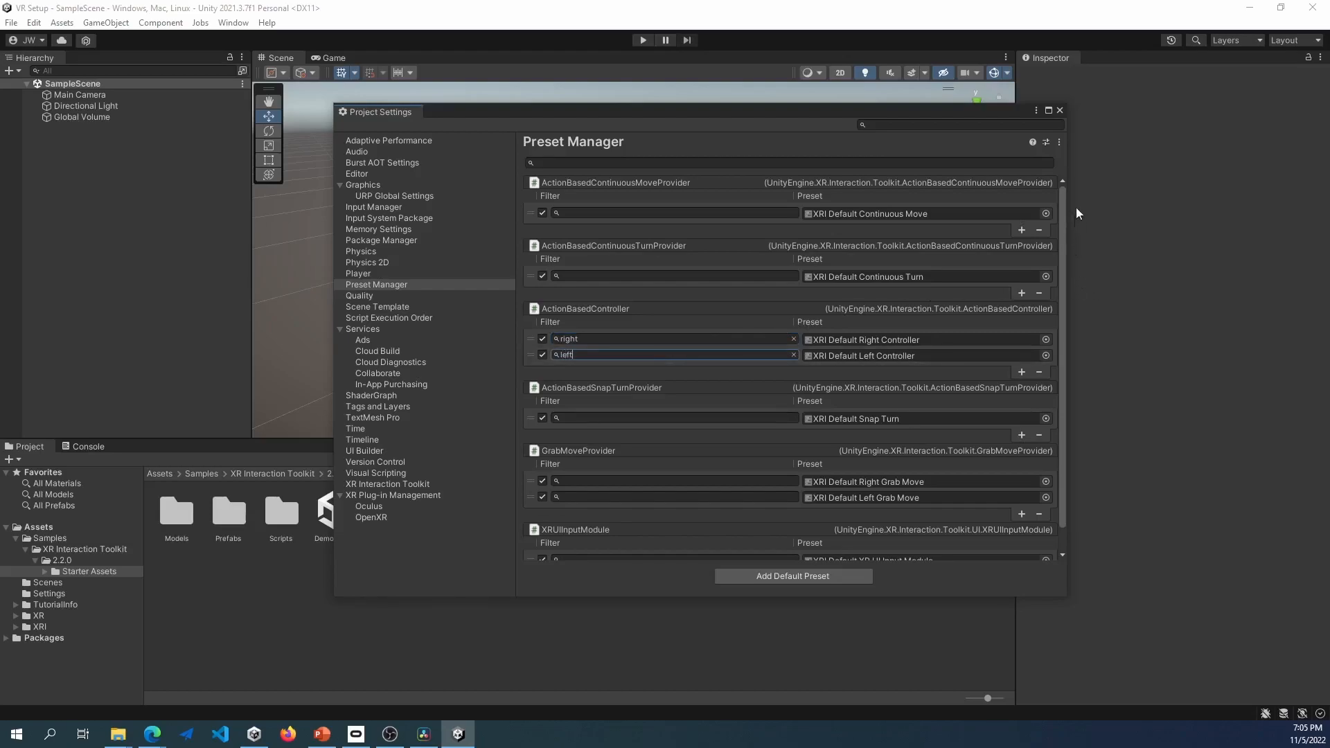
left_click(1059, 111)
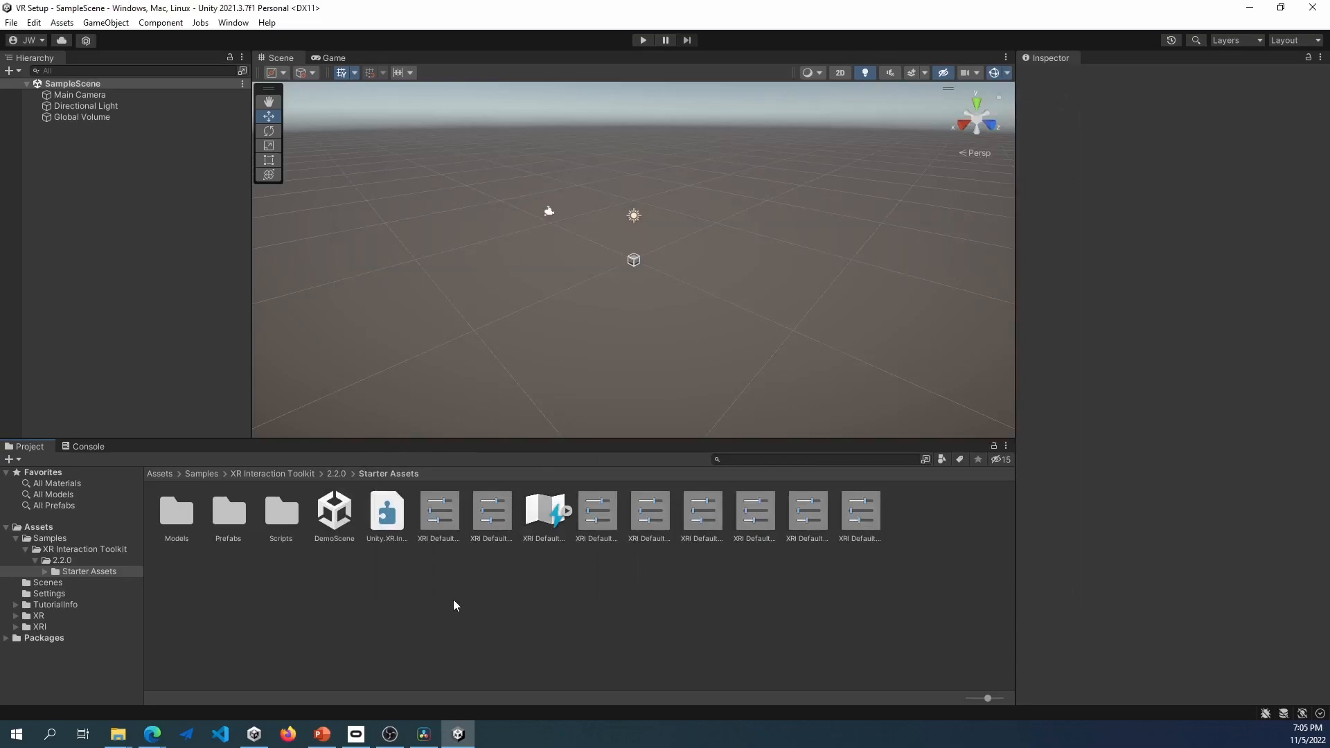
- Open the XRI Default Input Actions asset for editing and view the actions of the XRI LeftHand action map
left_click(530, 519)
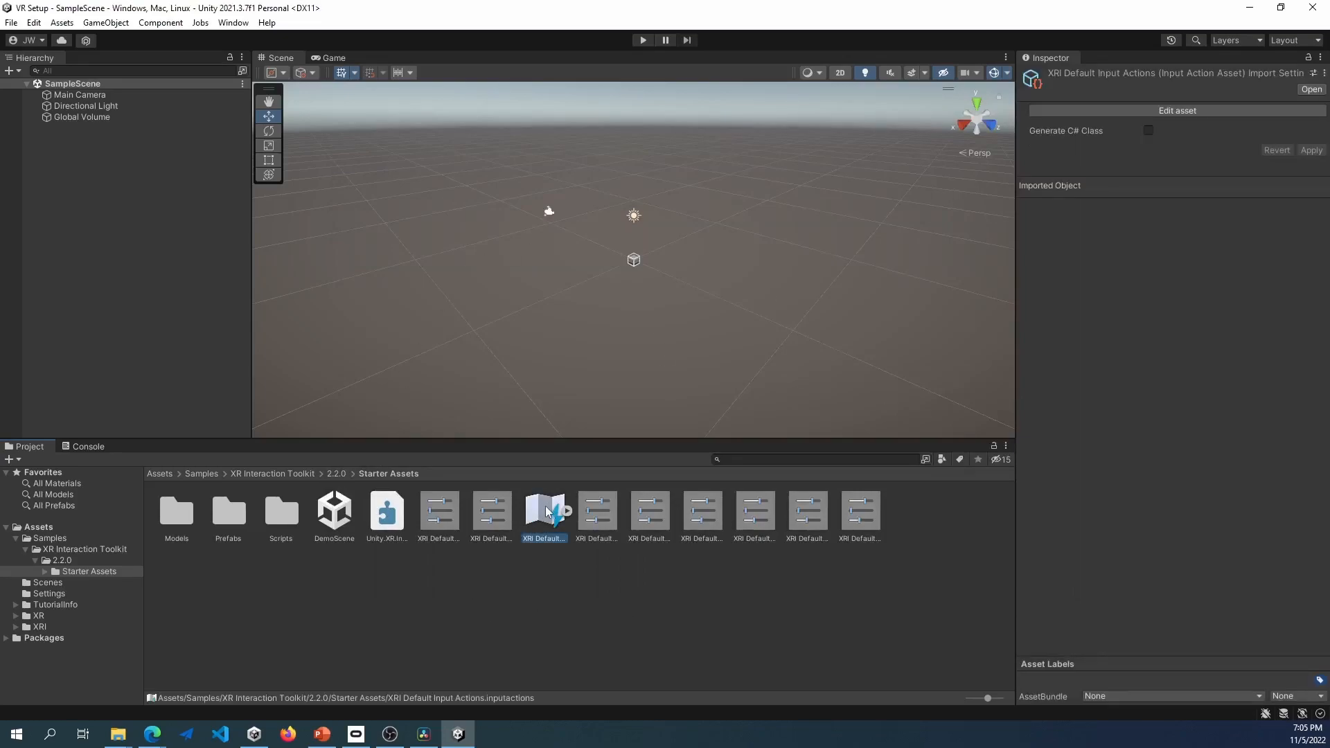
double_click(545, 506)
left_click_drag(437, 113, 489, 107)
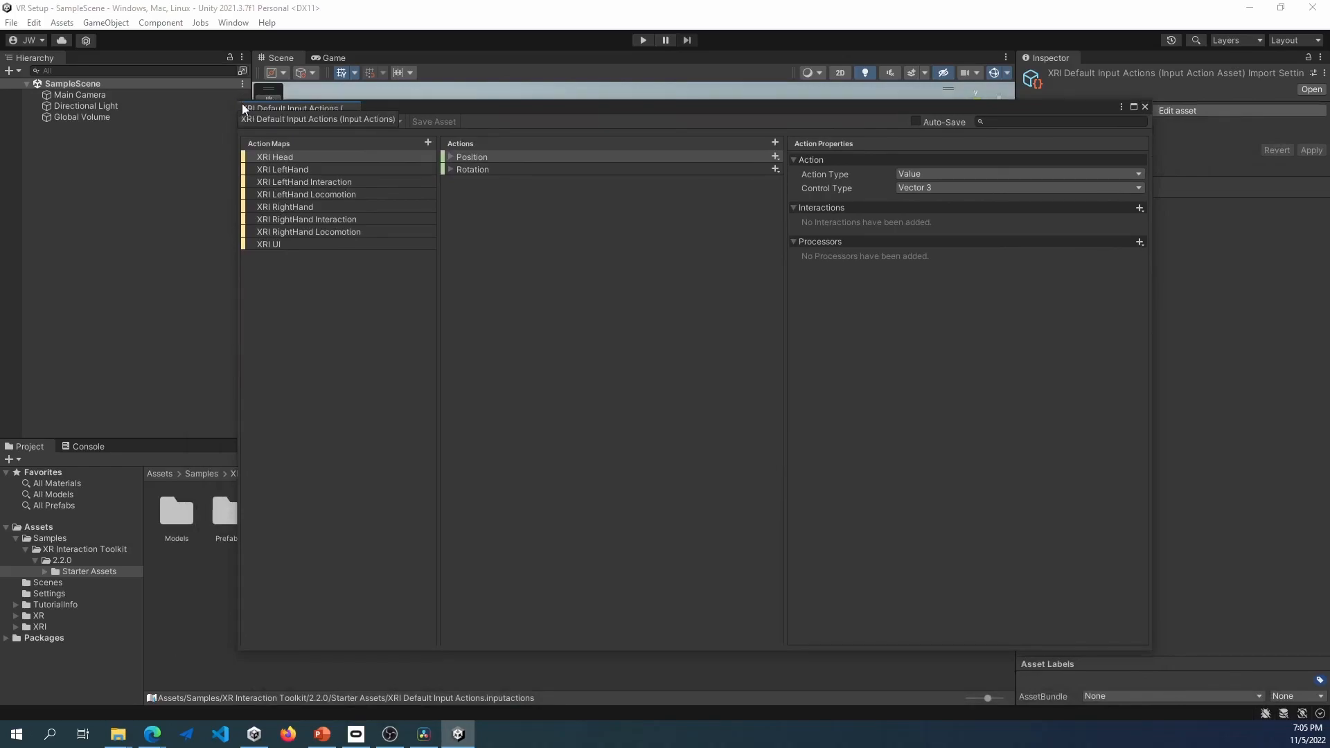
left_click_drag(243, 105, 322, 210)
left_click(384, 268)
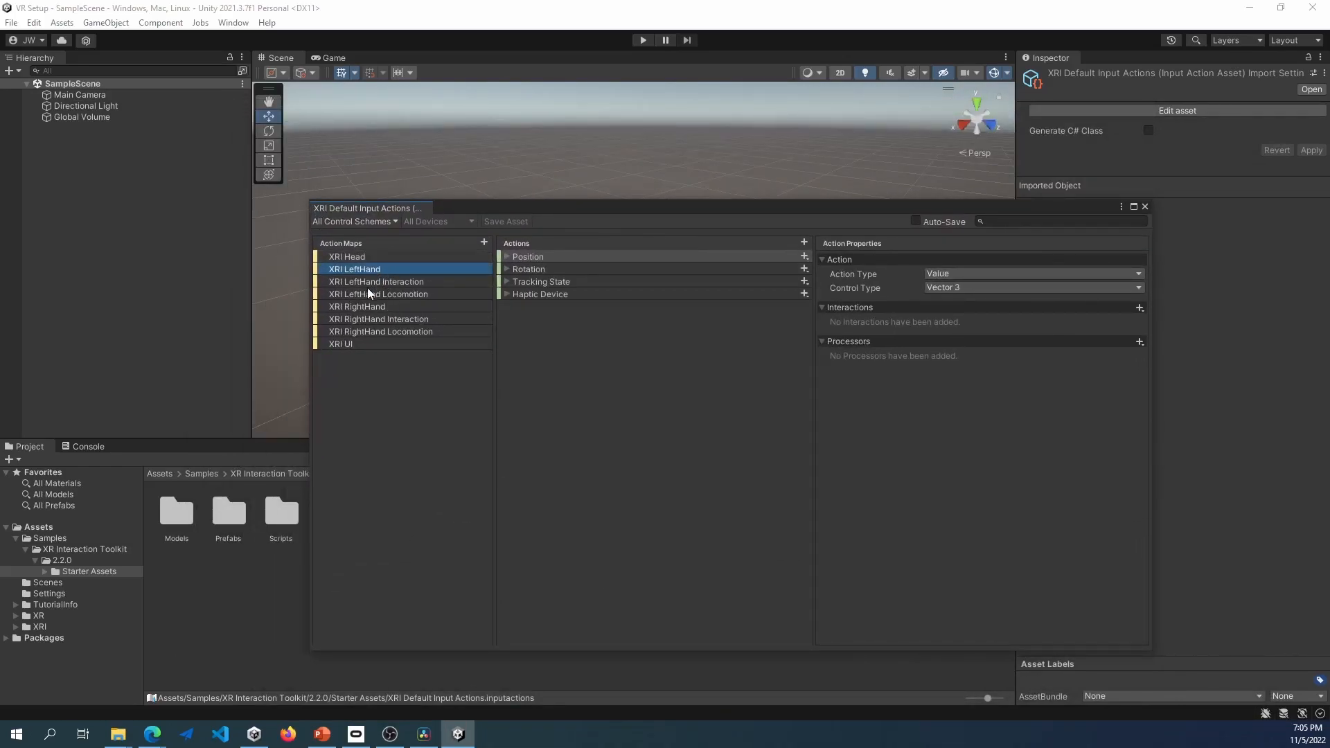
- Examine the XRI LeftHand Interaction and Locomotion action maps and the binding of Activate Value in XRI RightHand Interaction
left_click(374, 294)
left_click(393, 282)
left_click(395, 296)
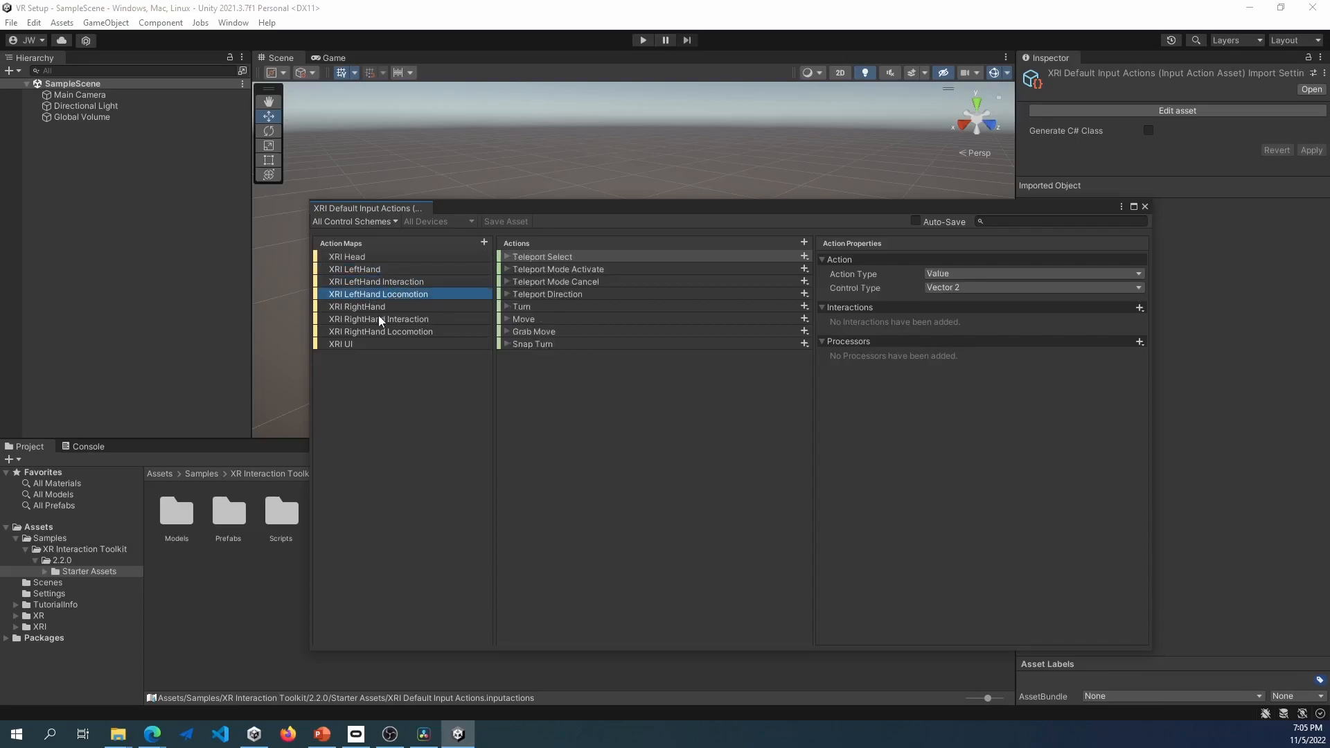
left_click(409, 317)
left_click(506, 295)
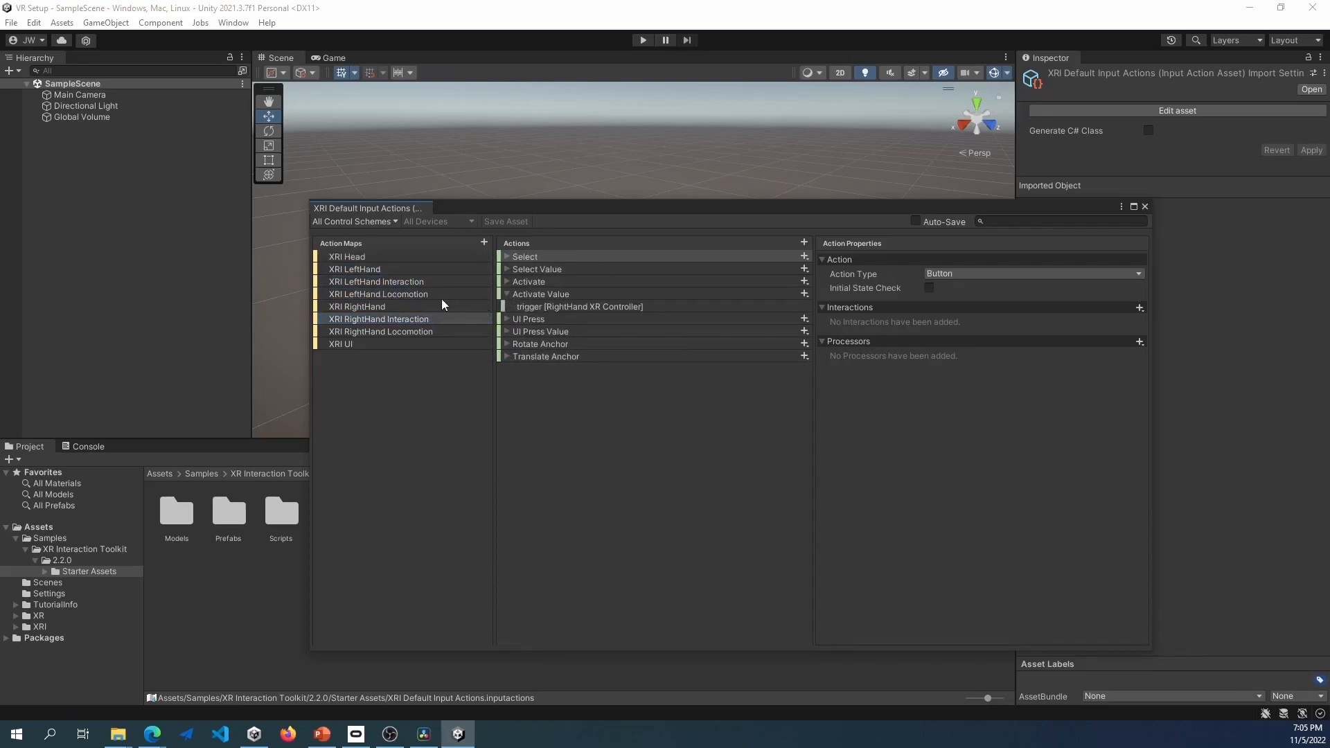
- Collapse Activate Value in XRI RightHand Interaction and review the actions of the XRI RightHand and XRI LeftHand Locomotion maps
left_click(420, 295)
left_click(420, 306)
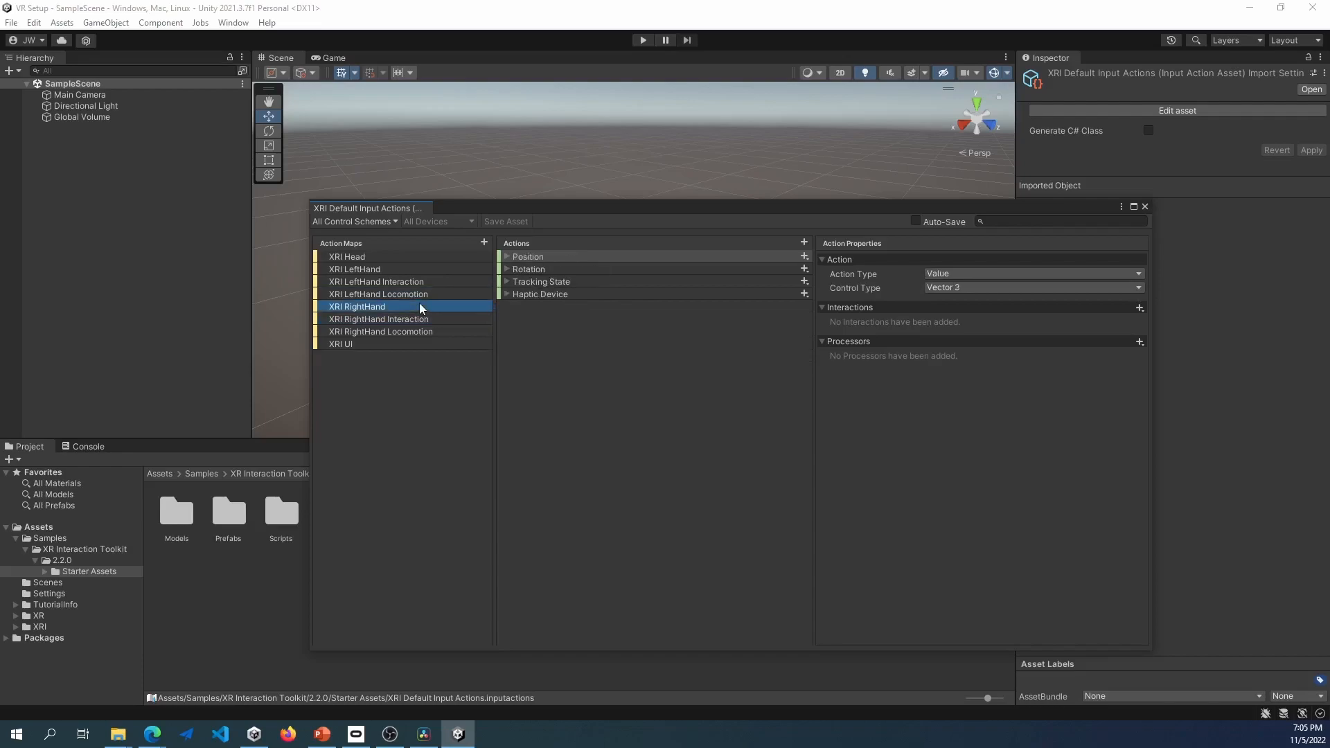
left_click(423, 318)
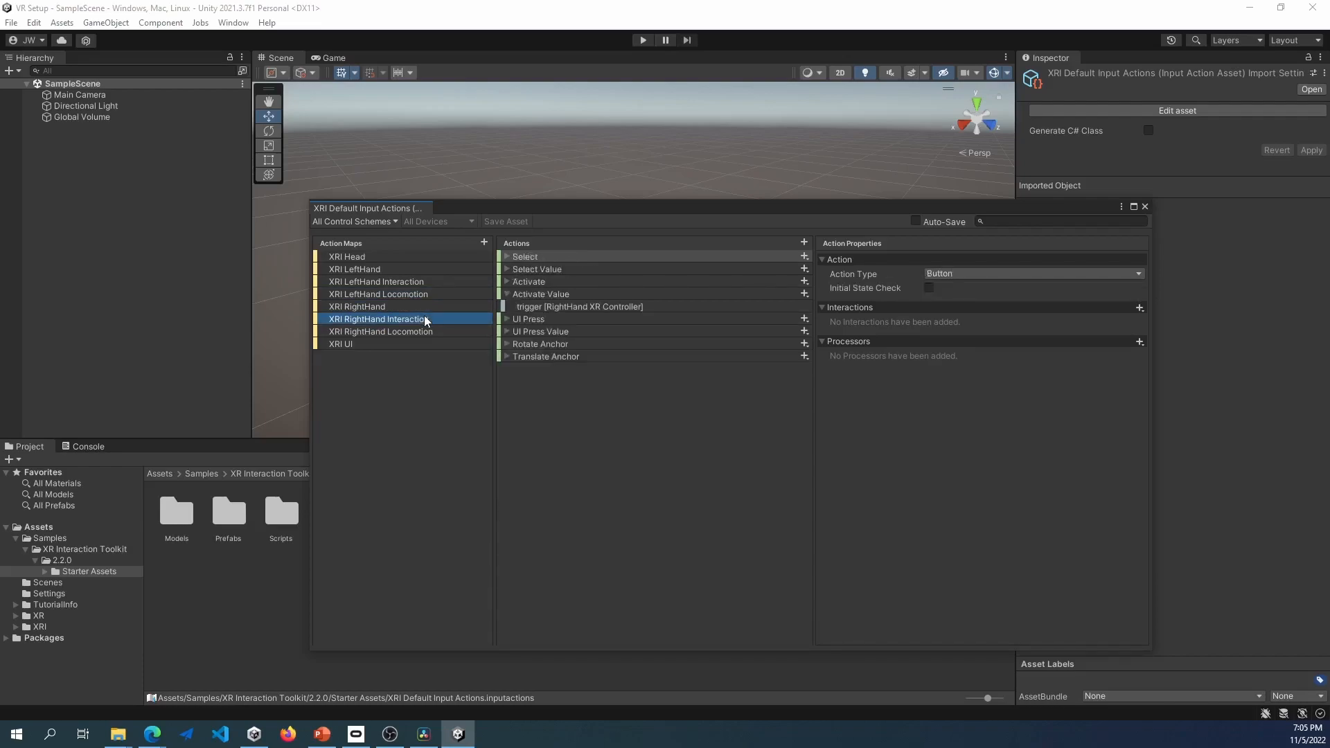
left_click(508, 293)
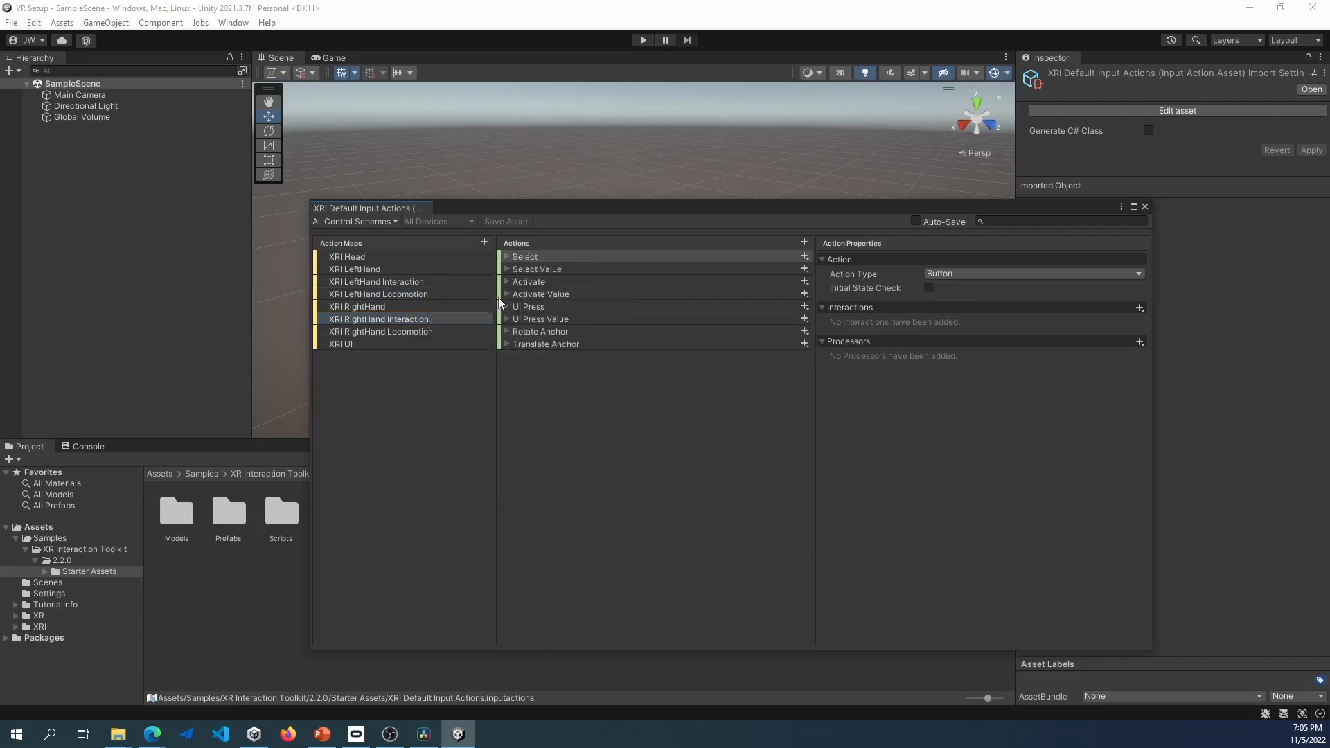
left_click(426, 306)
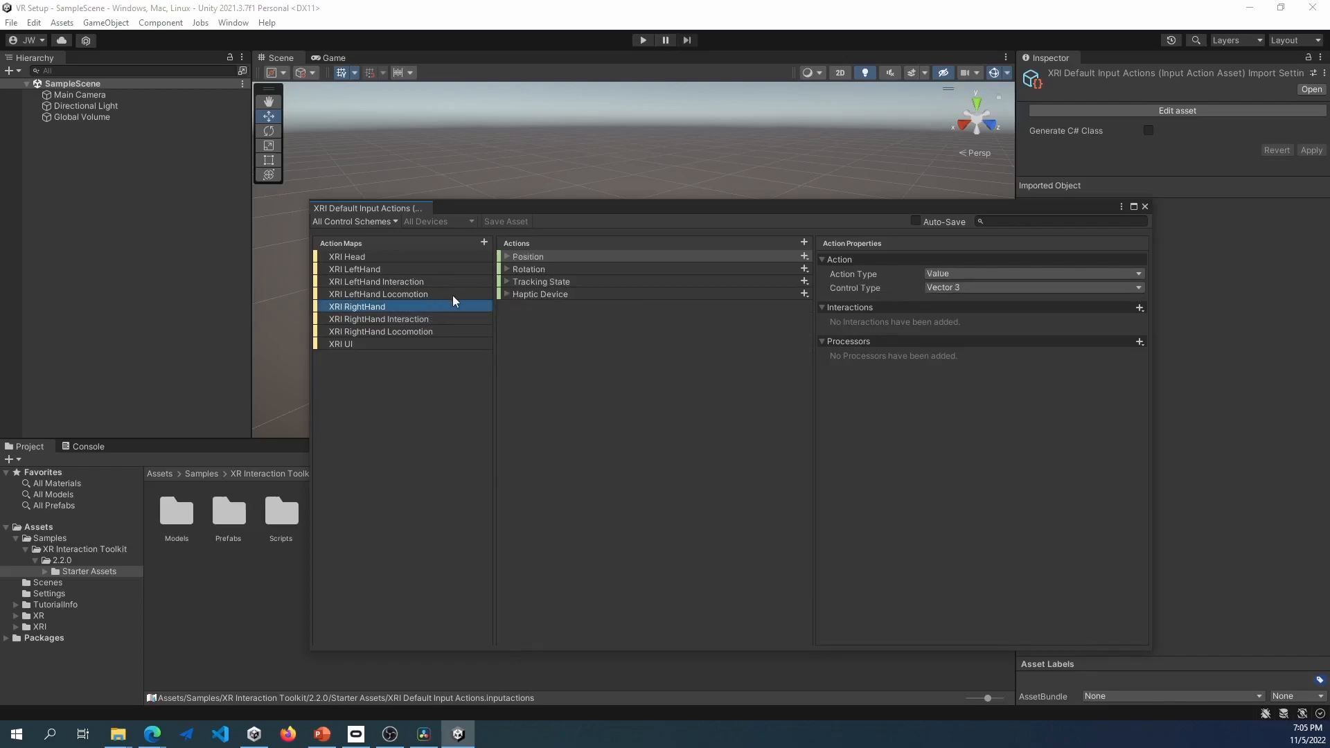
left_click(450, 294)
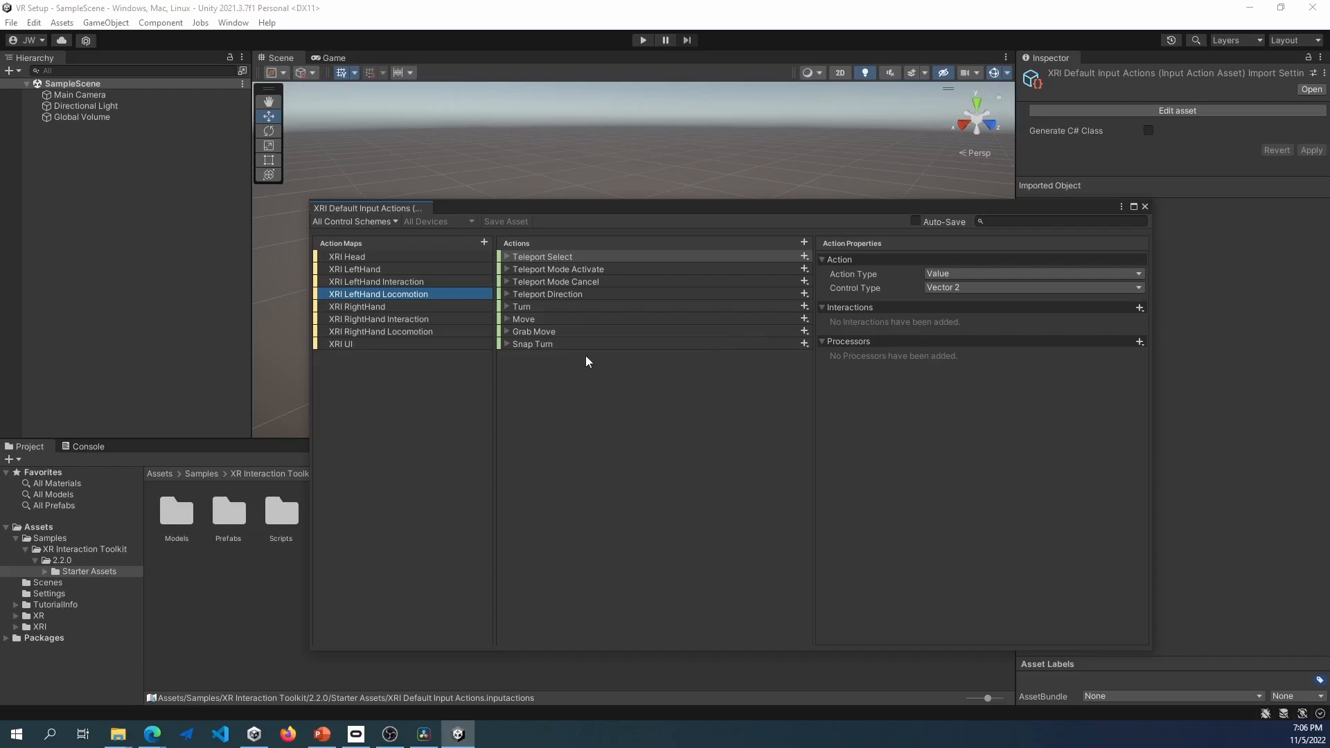